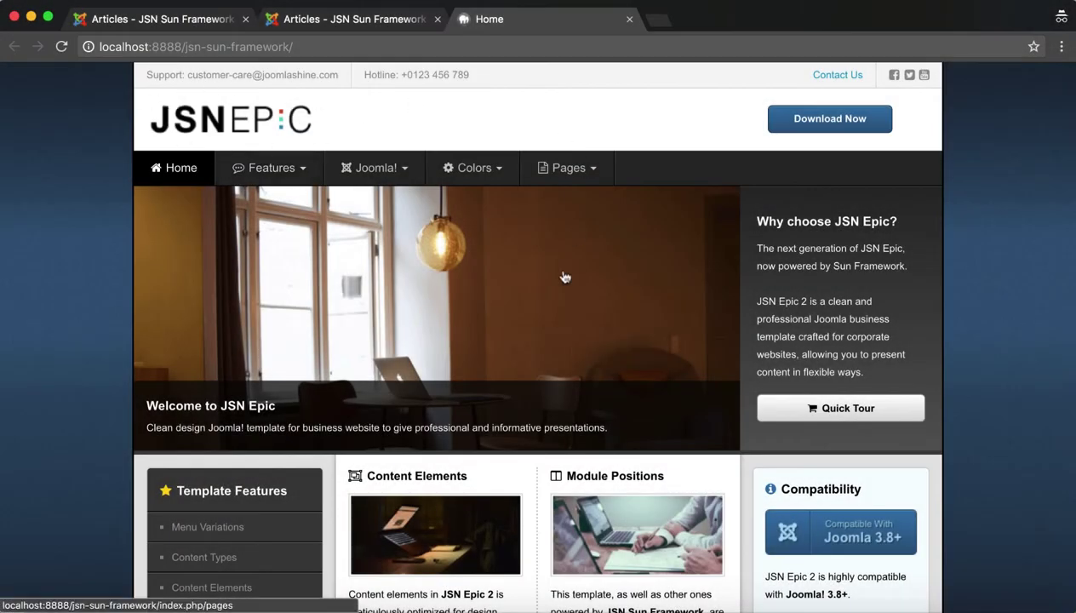
Step: Look through the JSN Epic site's home page down to the footer and back
scroll(666, 475, "down", 3)
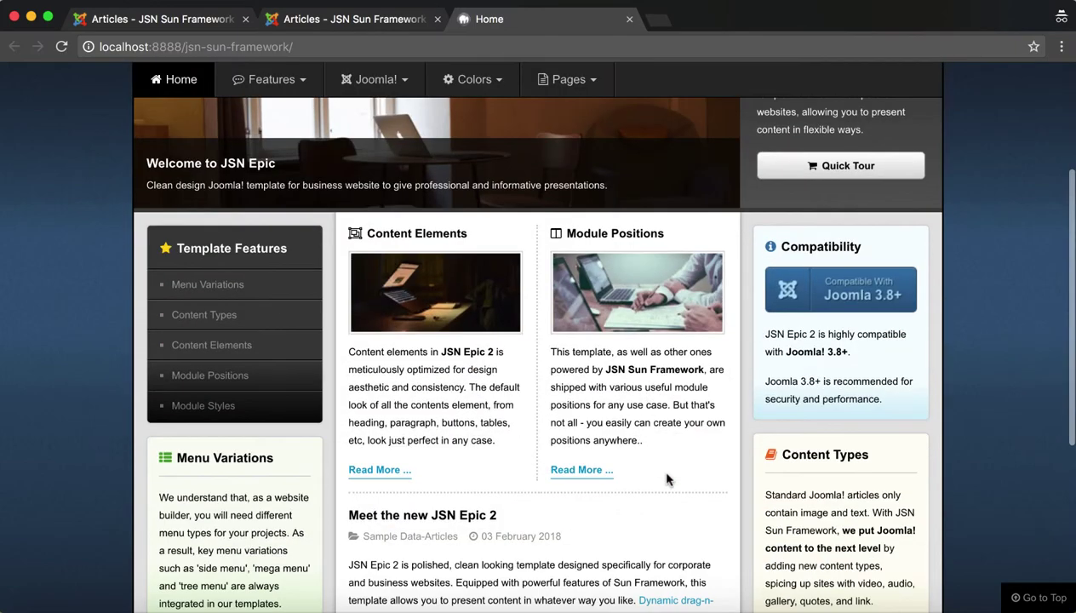
scroll(667, 479, "down", 4)
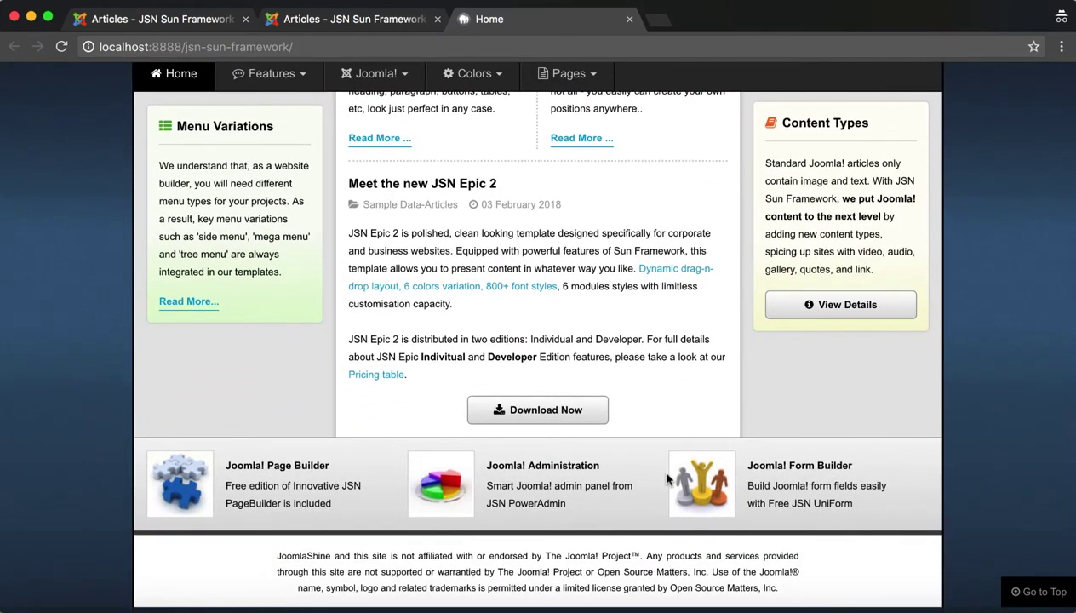
scroll(666, 479, "up", 2)
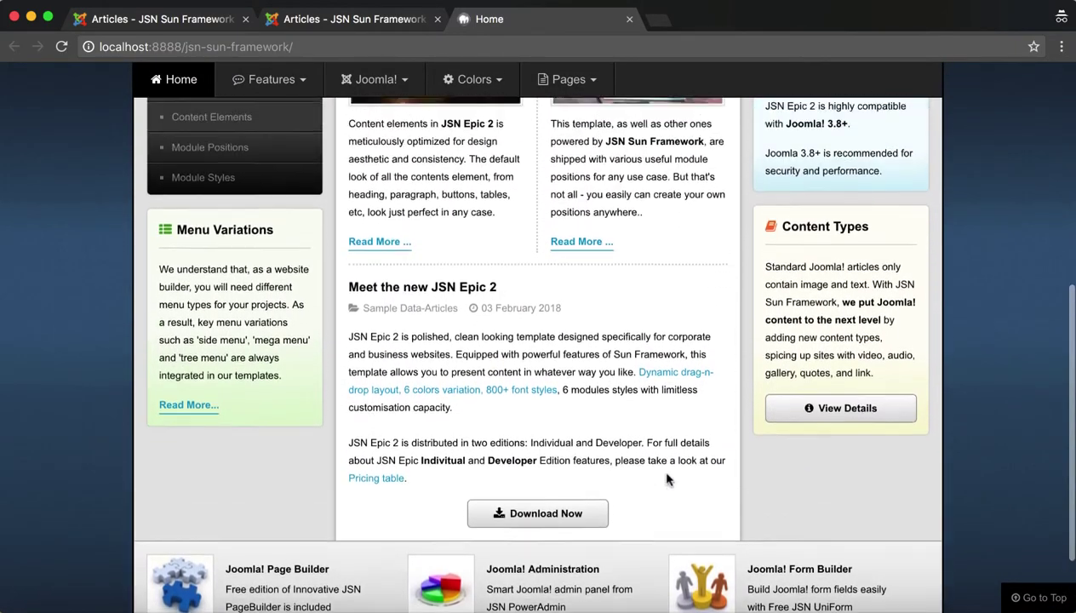
scroll(666, 480, "up", 5)
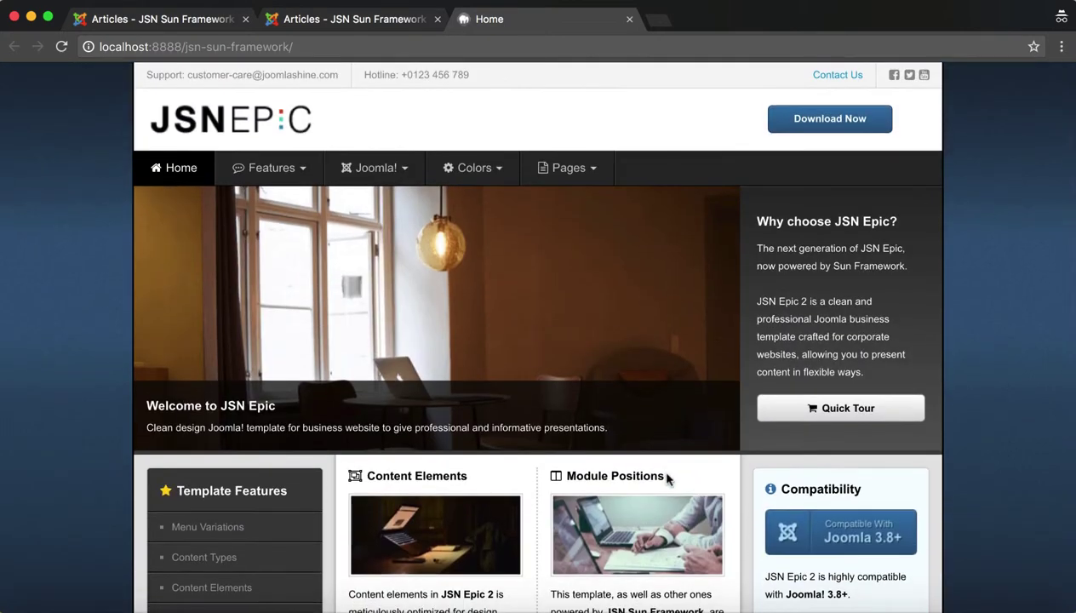
Step: Open the JSN Epic 2 - Default template style in the Joomla administrator and bring up its Cookie Consent settings
left_click(356, 27)
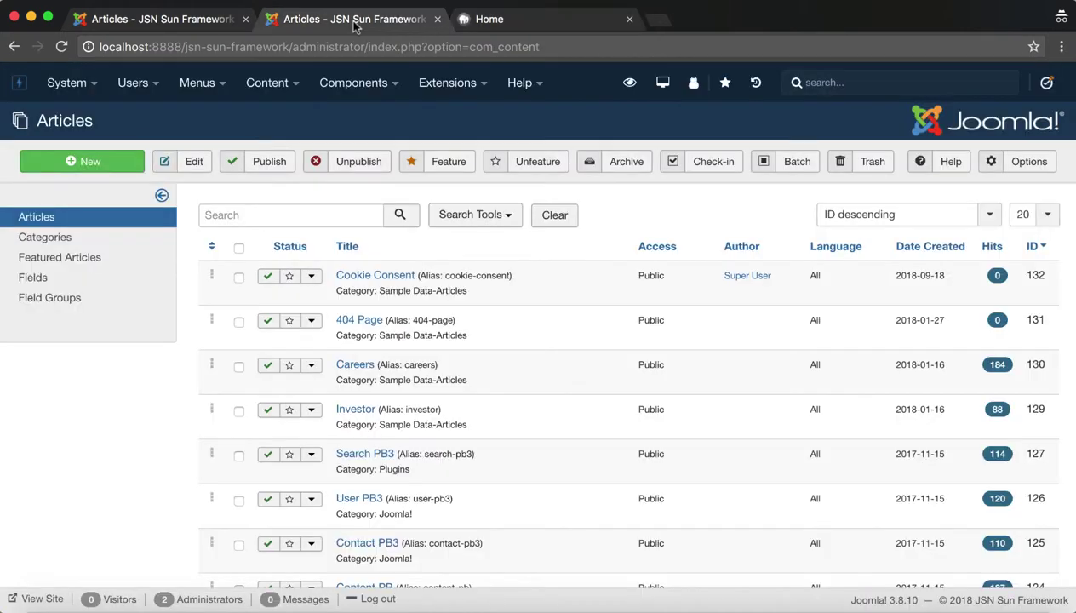
left_click(482, 97)
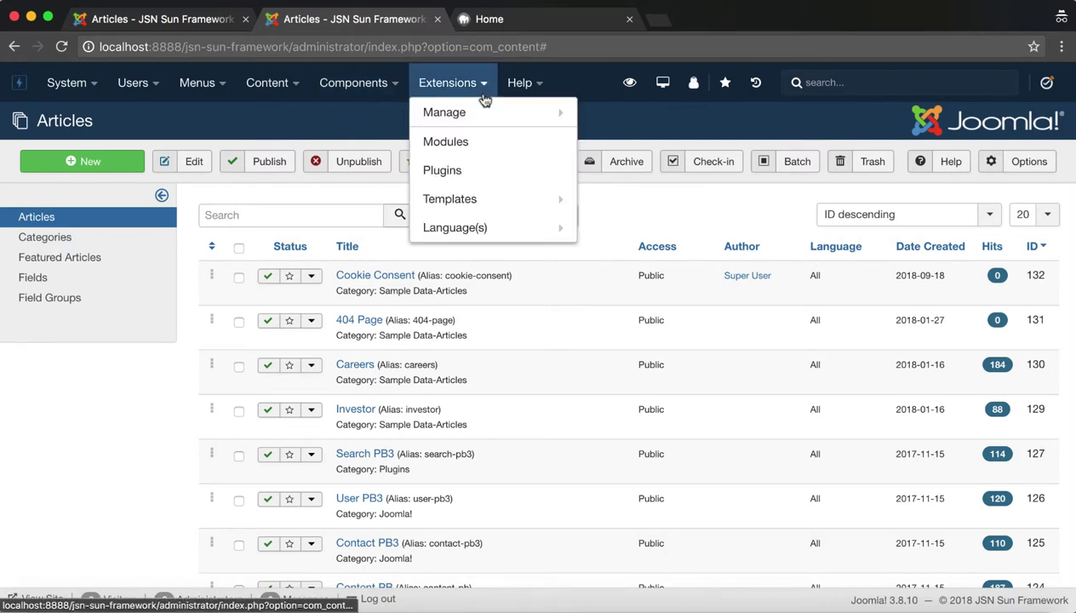
left_click(516, 209)
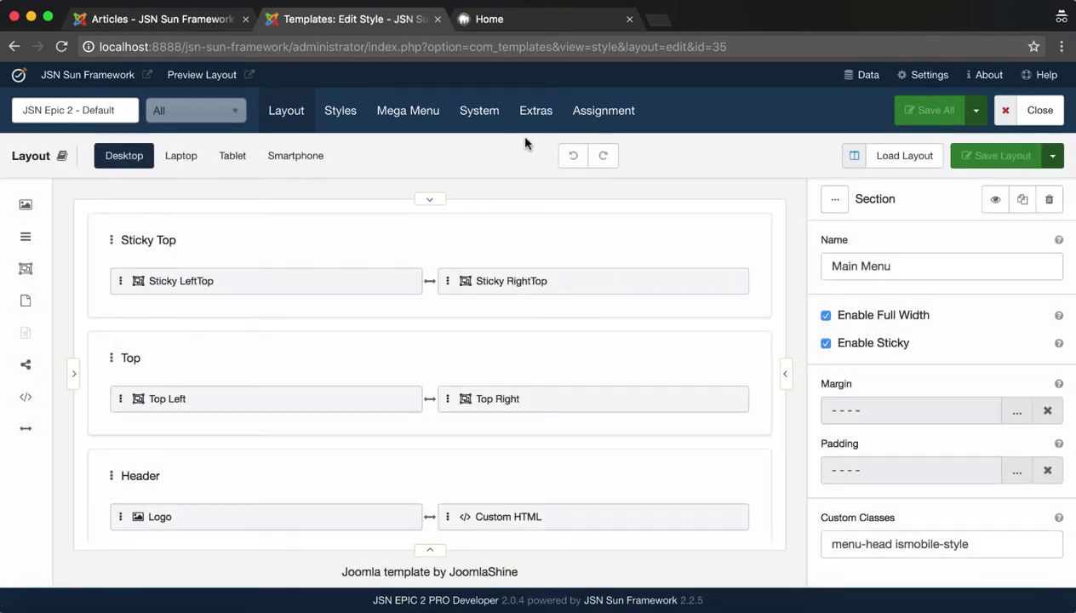
mouse_move(550, 126)
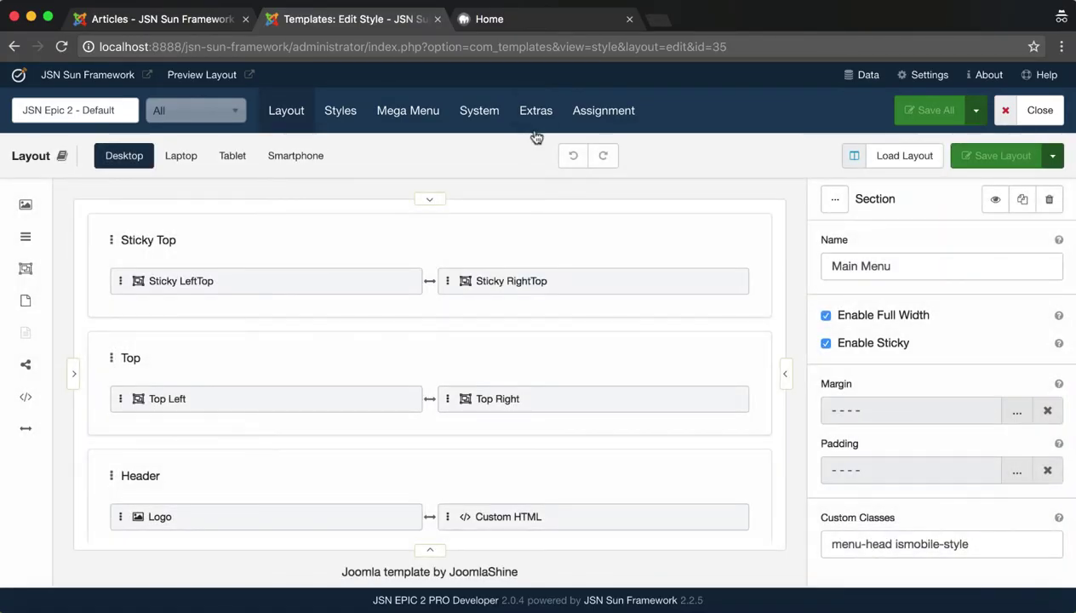
mouse_move(551, 127)
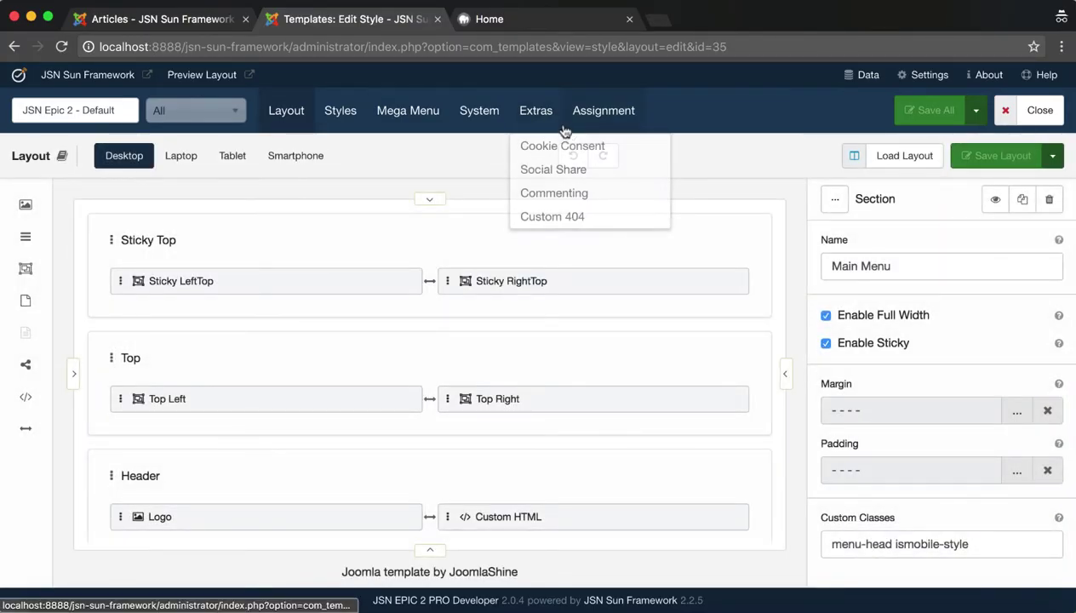
left_click(616, 148)
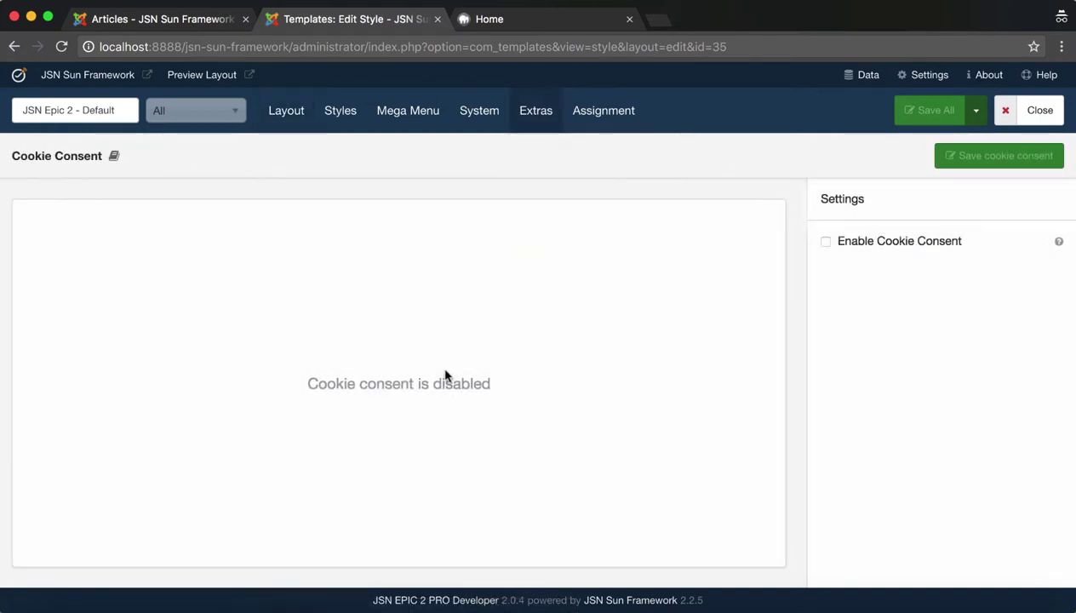
Step: Enable Cookie Consent for the template and look over the available settings
left_click_drag(494, 383, 313, 377)
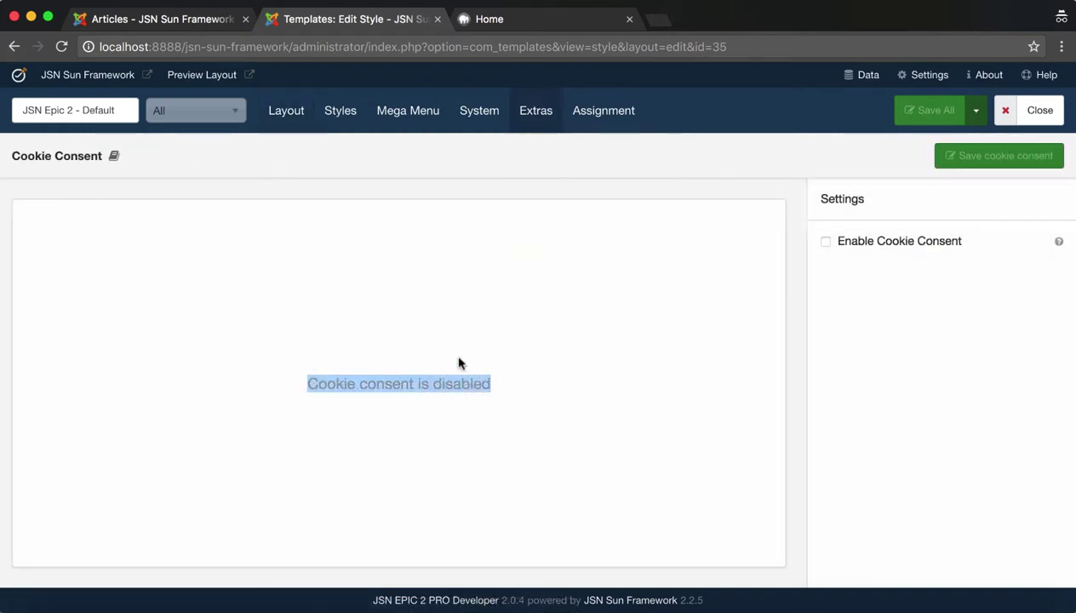
left_click(555, 349)
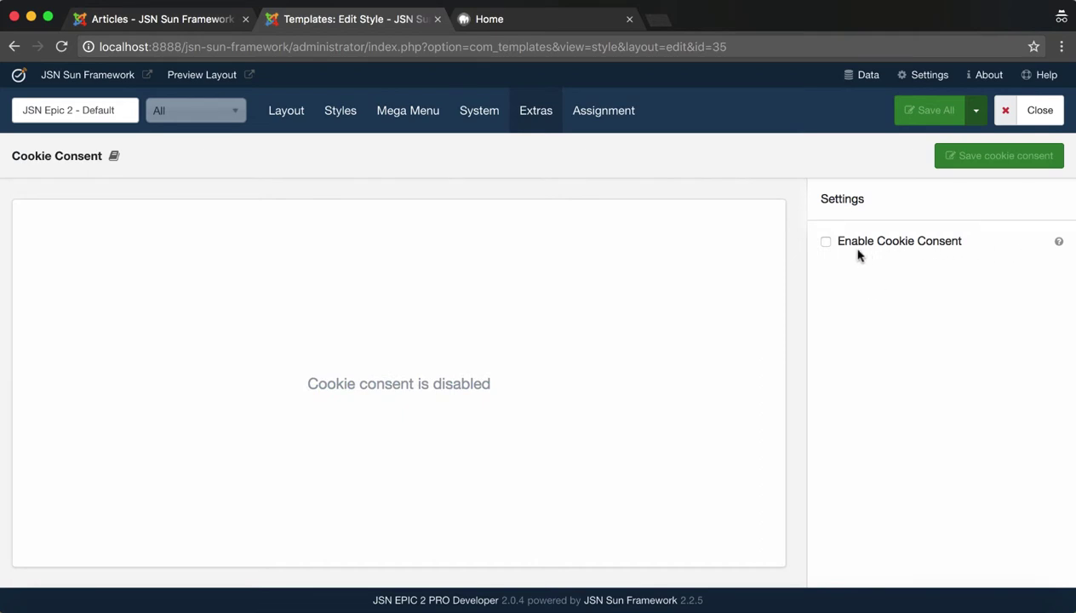
left_click_drag(963, 241, 840, 243)
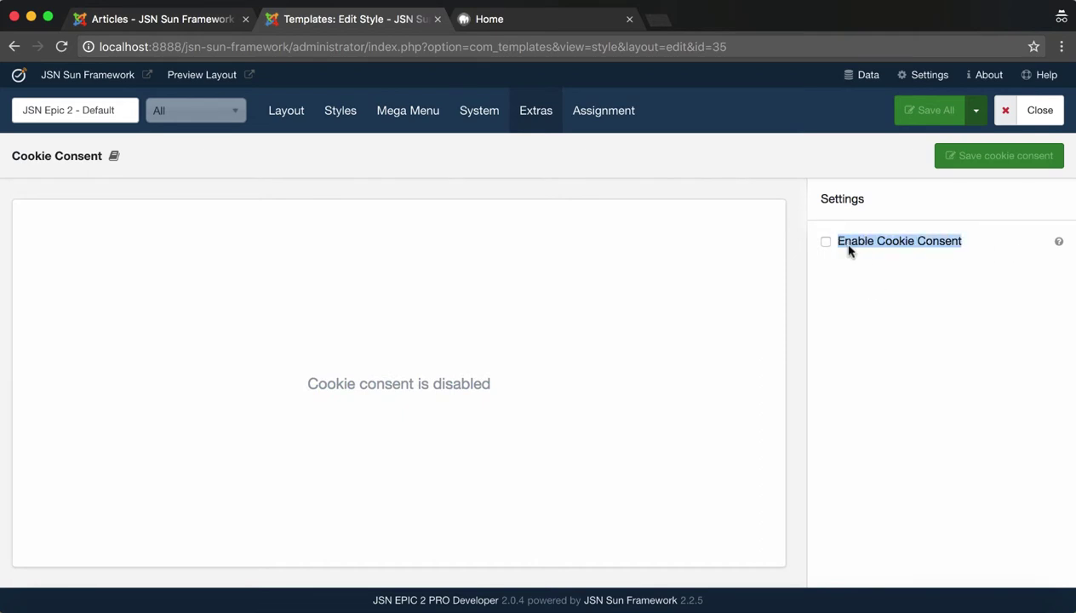
left_click(825, 243)
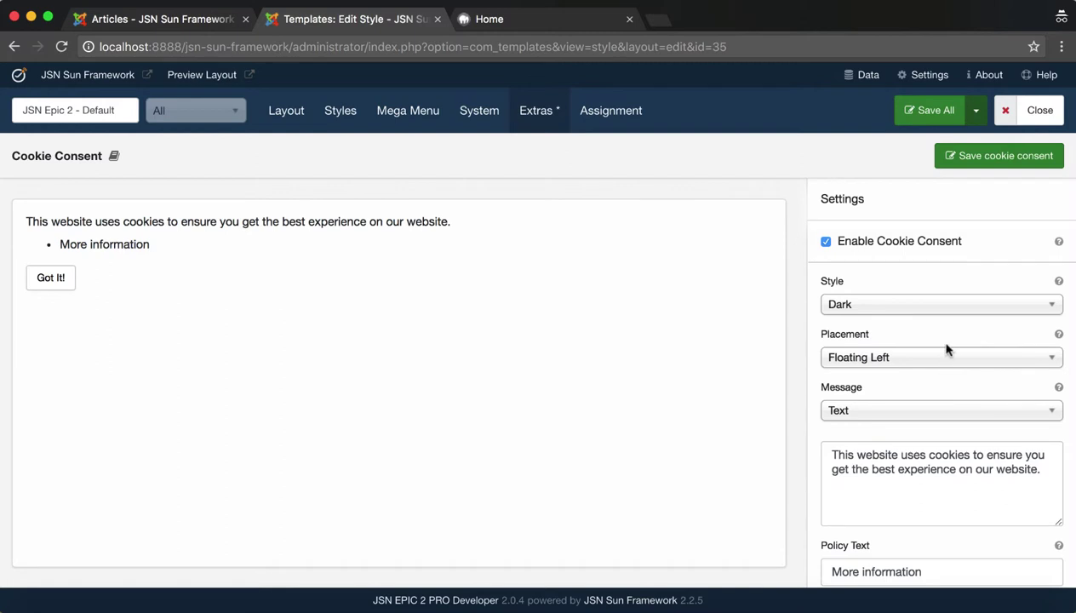
scroll(947, 349, "down", 5)
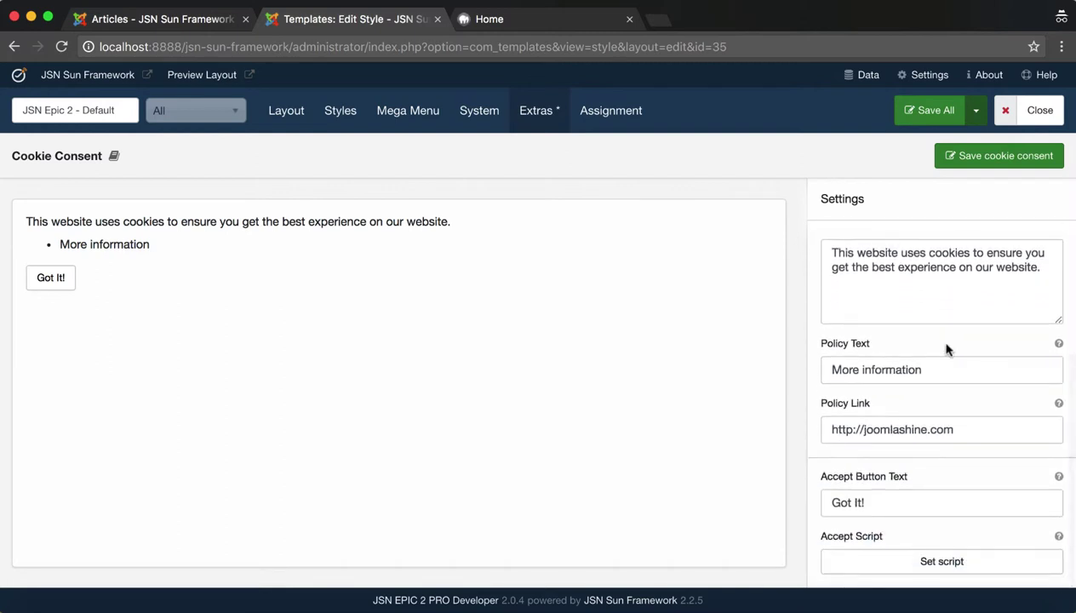
scroll(946, 349, "up", 5)
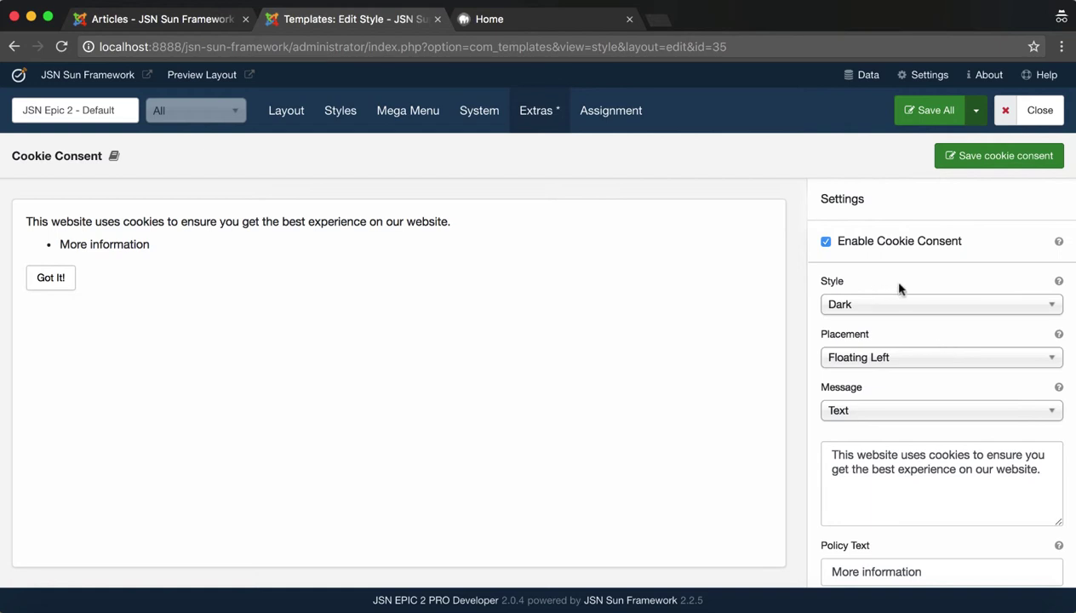
Step: Choose the Dark style for the cookie consent and set its placement to Floating Right
mouse_move(1057, 283)
left_click(919, 305)
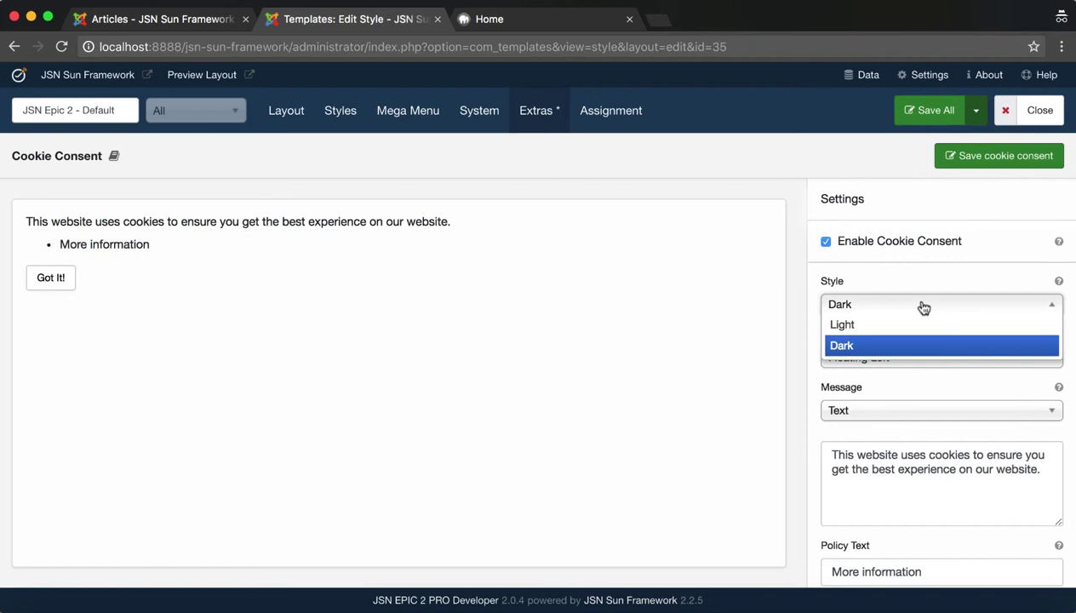
left_click(943, 345)
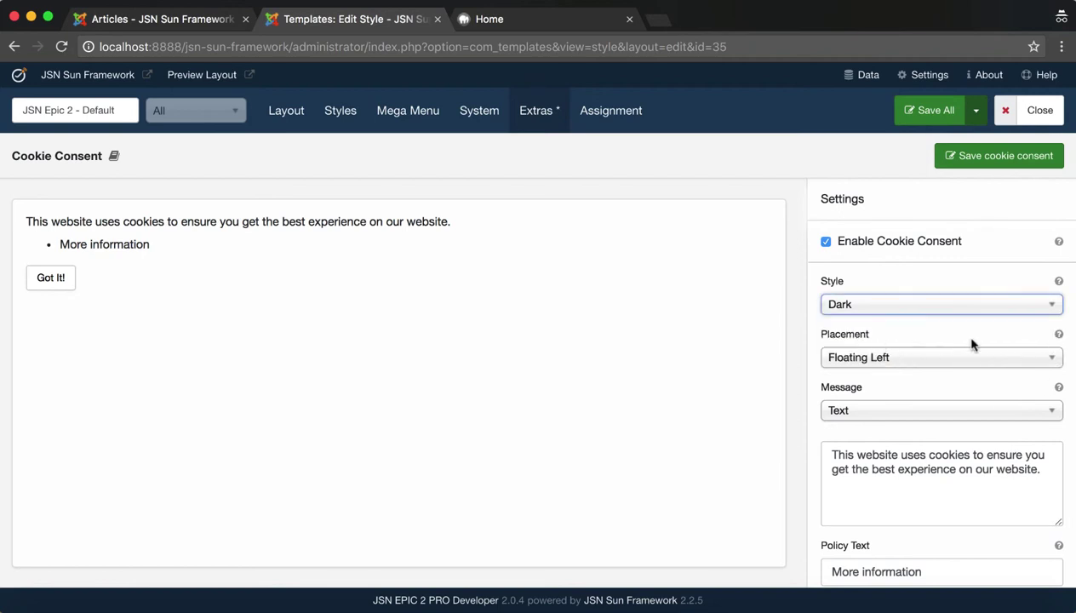
mouse_move(1057, 337)
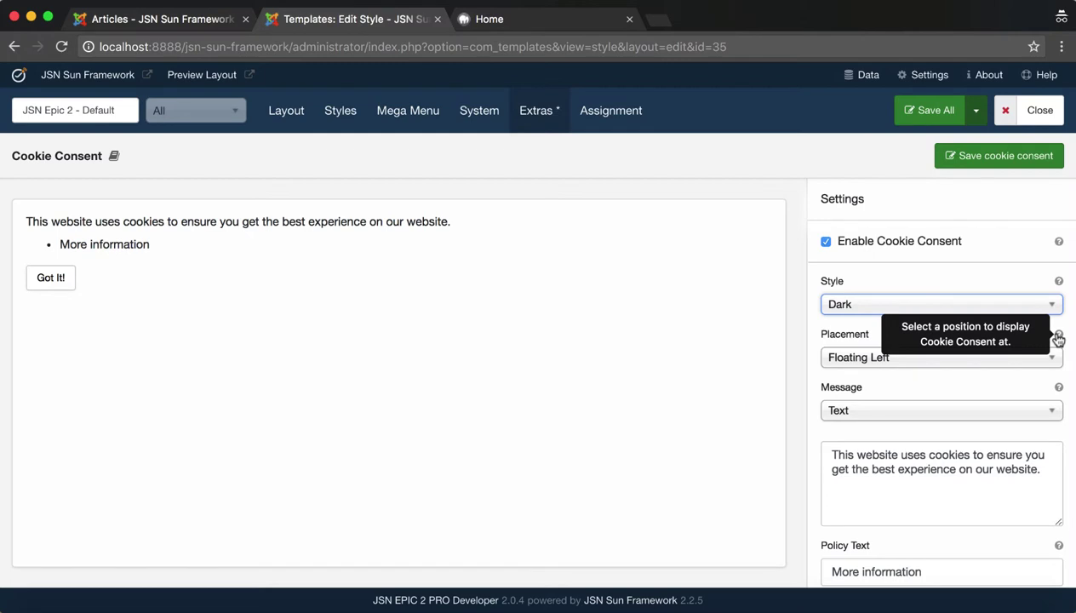
left_click(941, 362)
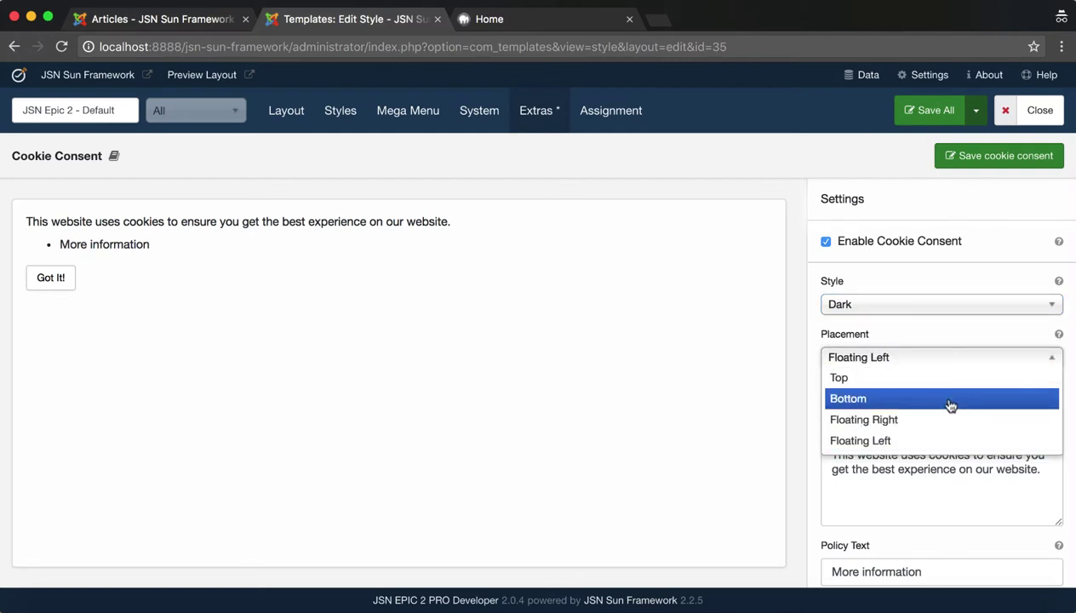
left_click(919, 331)
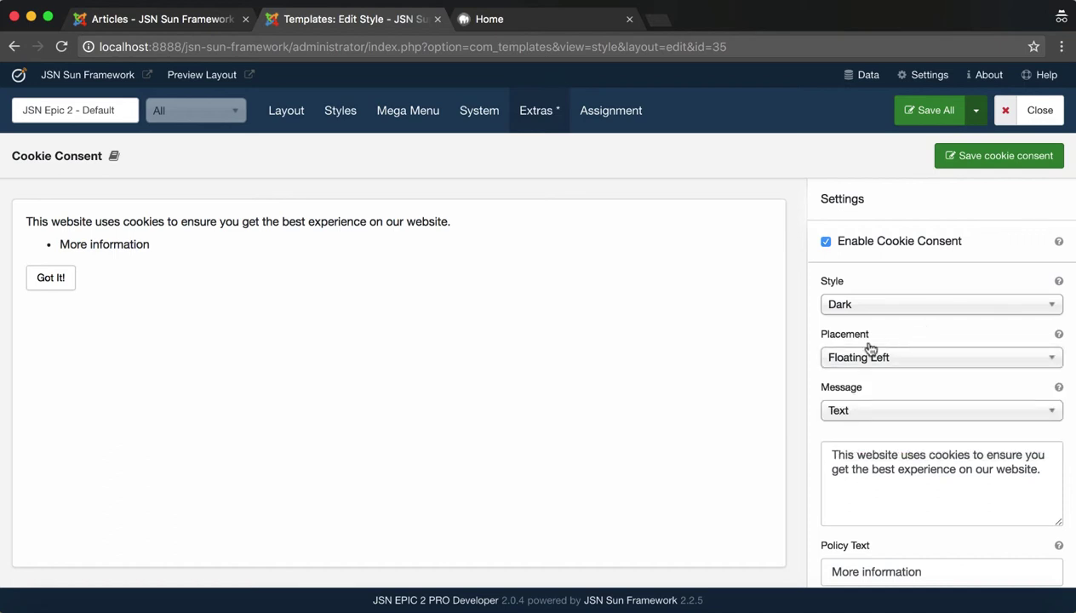
left_click(916, 359)
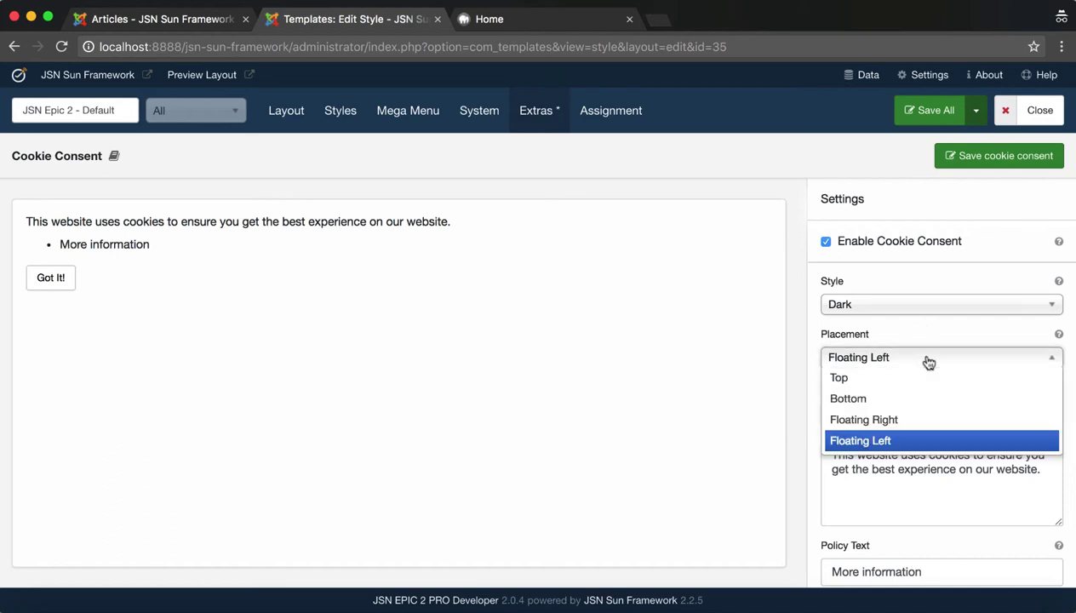
left_click(940, 423)
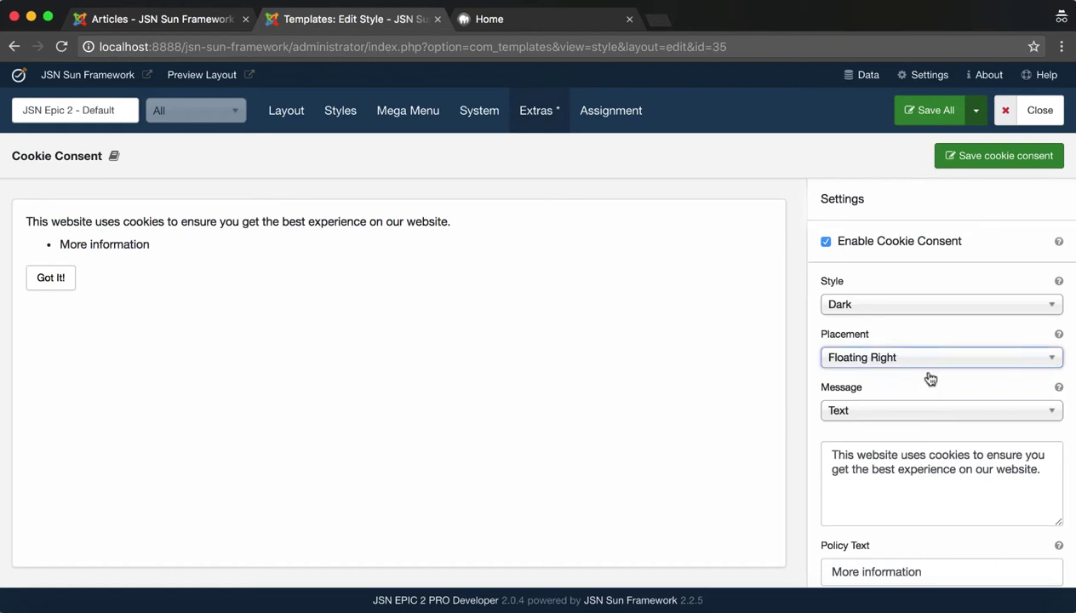
Step: Use an article as the cookie consent message and select the Cookie Consent article as its source
left_click(960, 412)
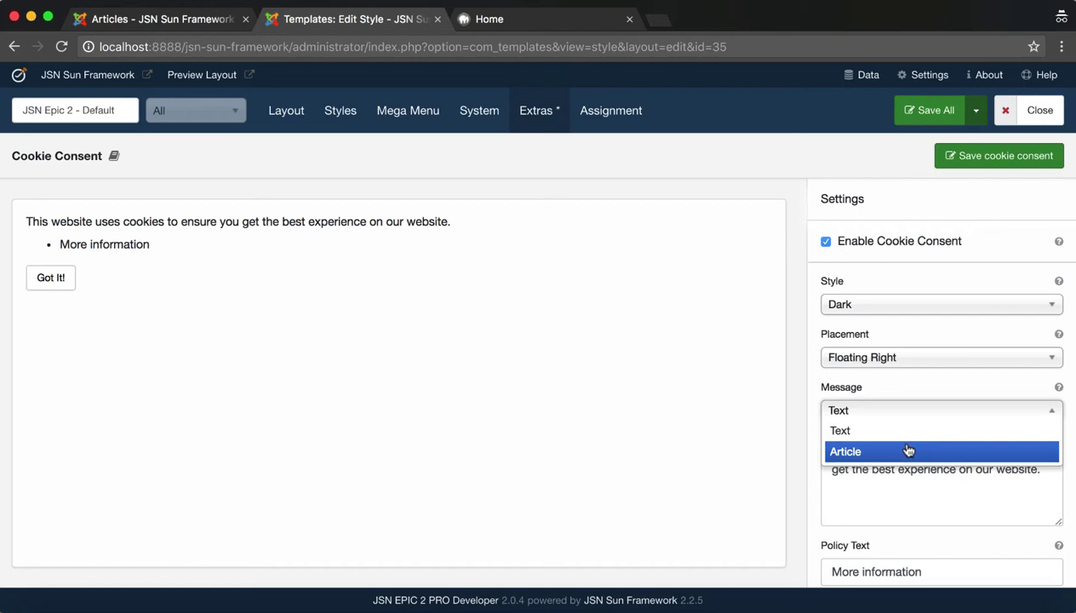
left_click(954, 485)
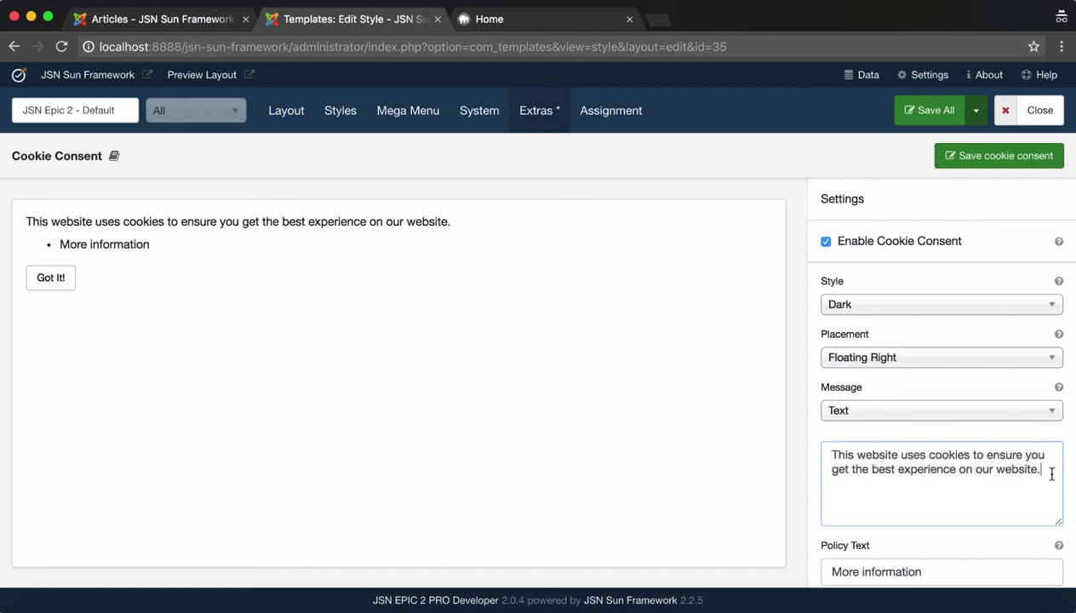
left_click_drag(1052, 475, 829, 459)
key("Right")
left_click(1039, 413)
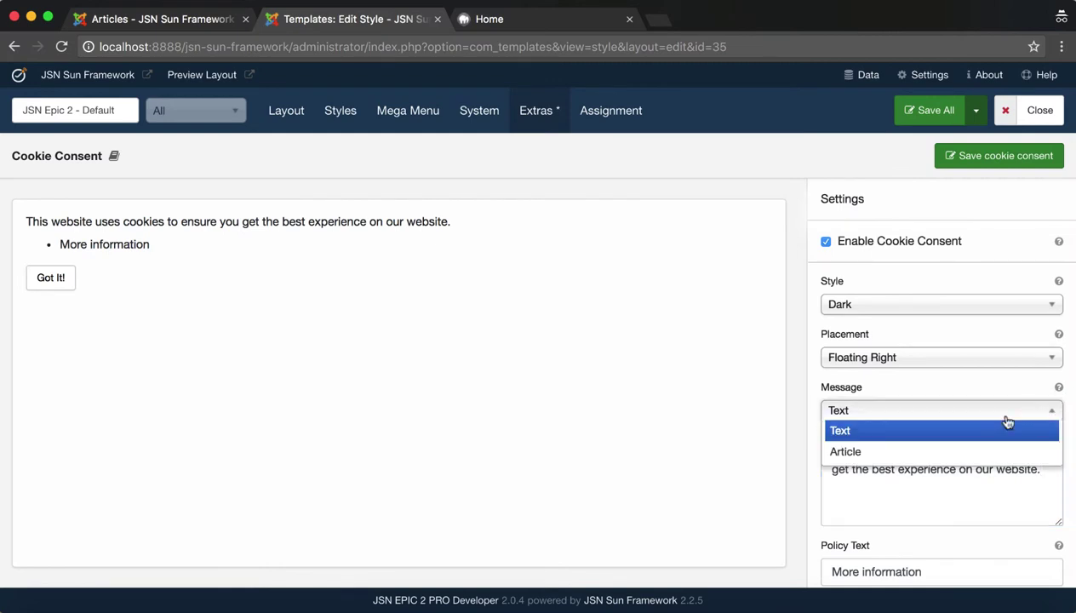
left_click(1004, 452)
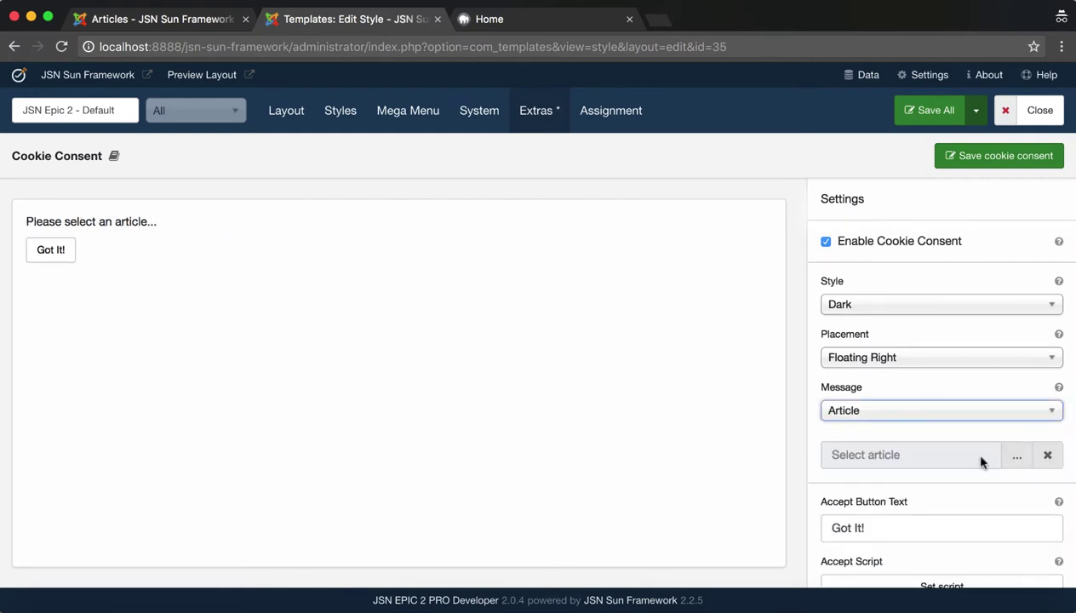
left_click(1012, 460)
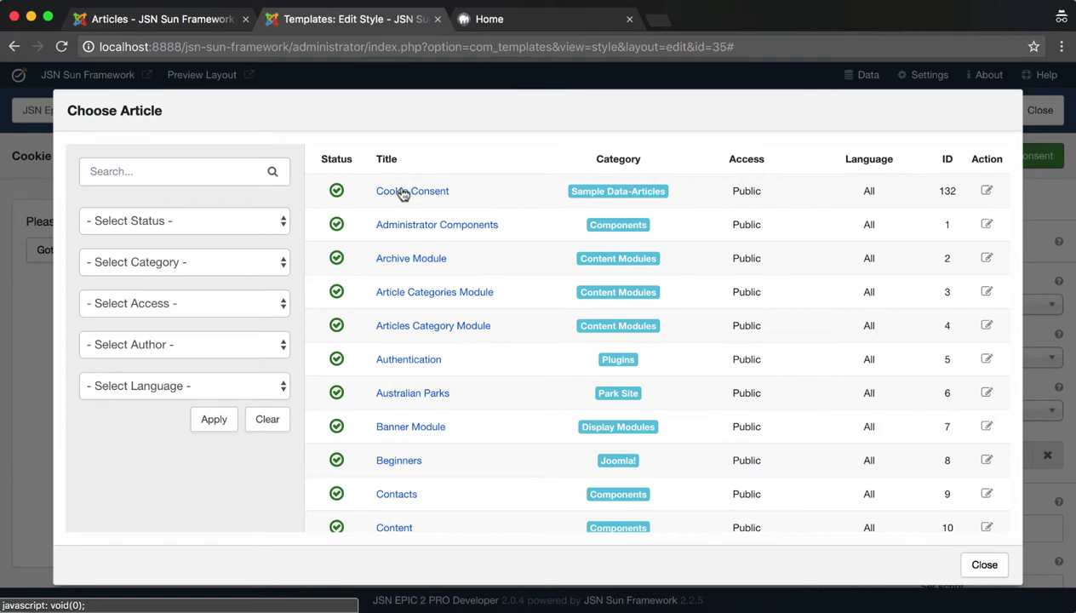
scroll(400, 192, "down", 2)
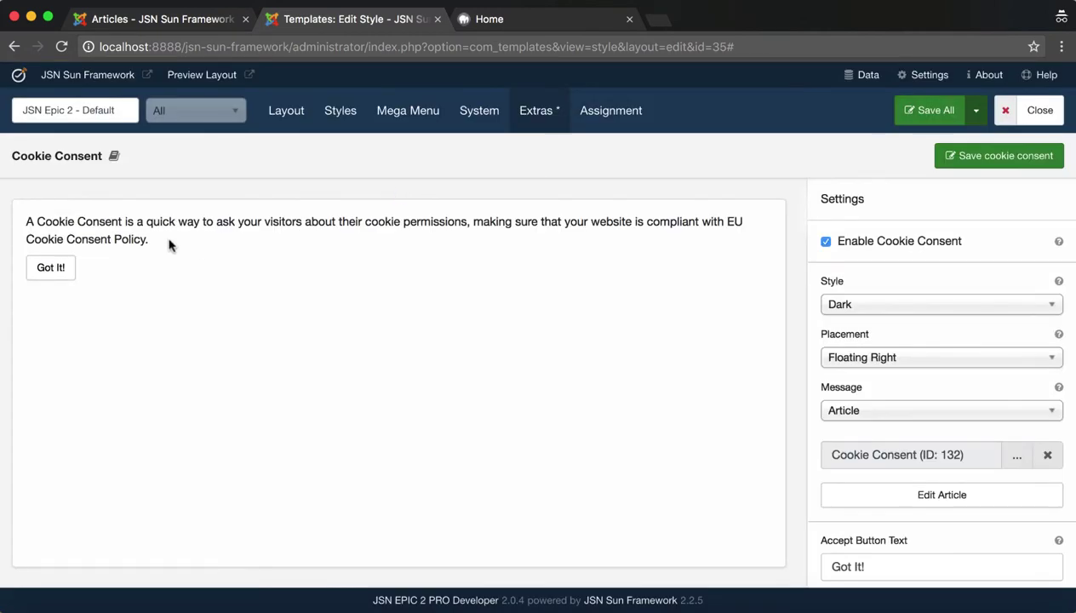
left_click_drag(169, 242, 18, 222)
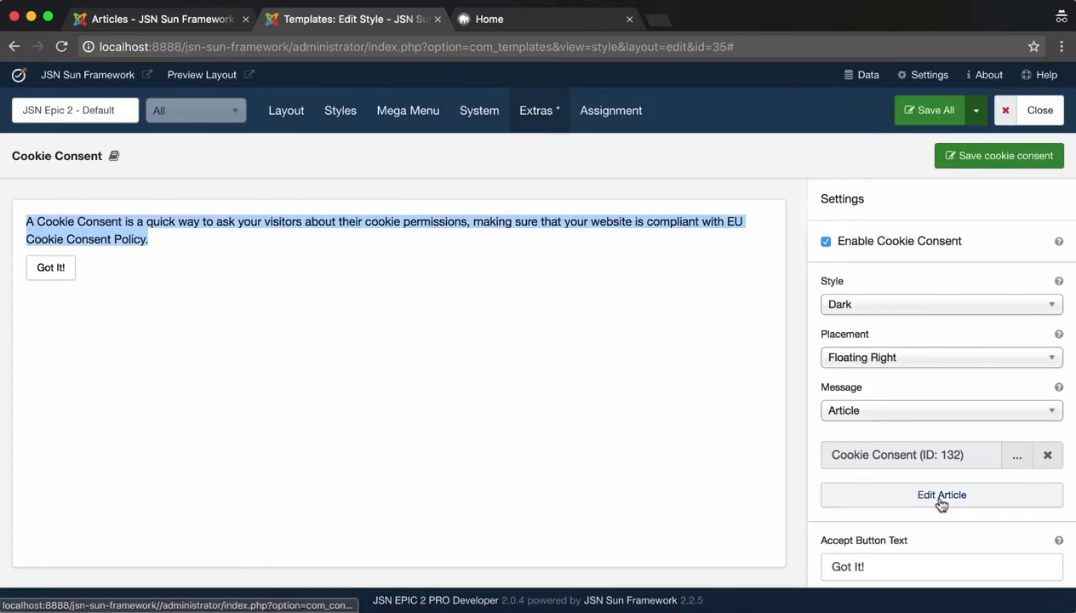
Step: Set the cookie consent message type to Text and check the message in the preview
left_click(1037, 412)
left_click(958, 436)
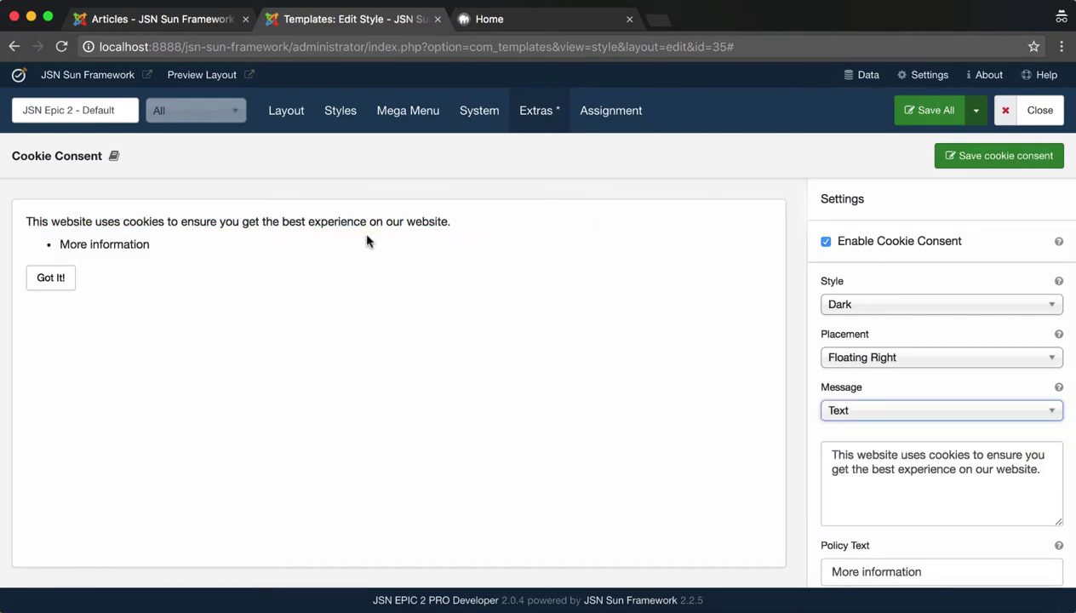
left_click_drag(231, 242, 24, 220)
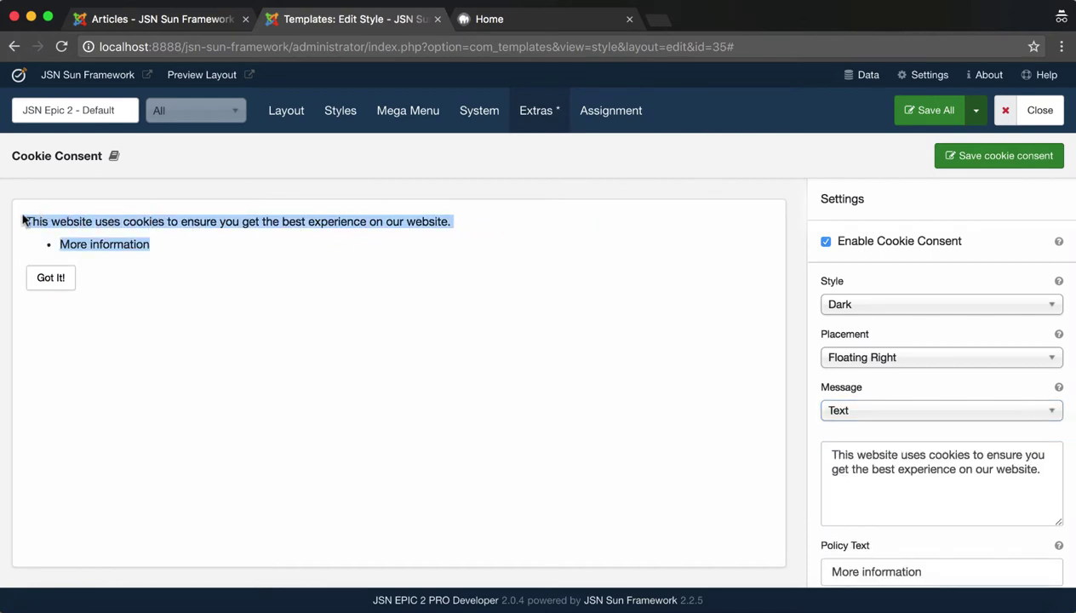
left_click(203, 247)
Step: Examine the policy text, policy link and accept button text settings of the cookie consent
left_click(979, 499)
scroll(977, 507, "down", 3)
left_click_drag(937, 451, 832, 443)
left_click(919, 427)
mouse_move(1059, 424)
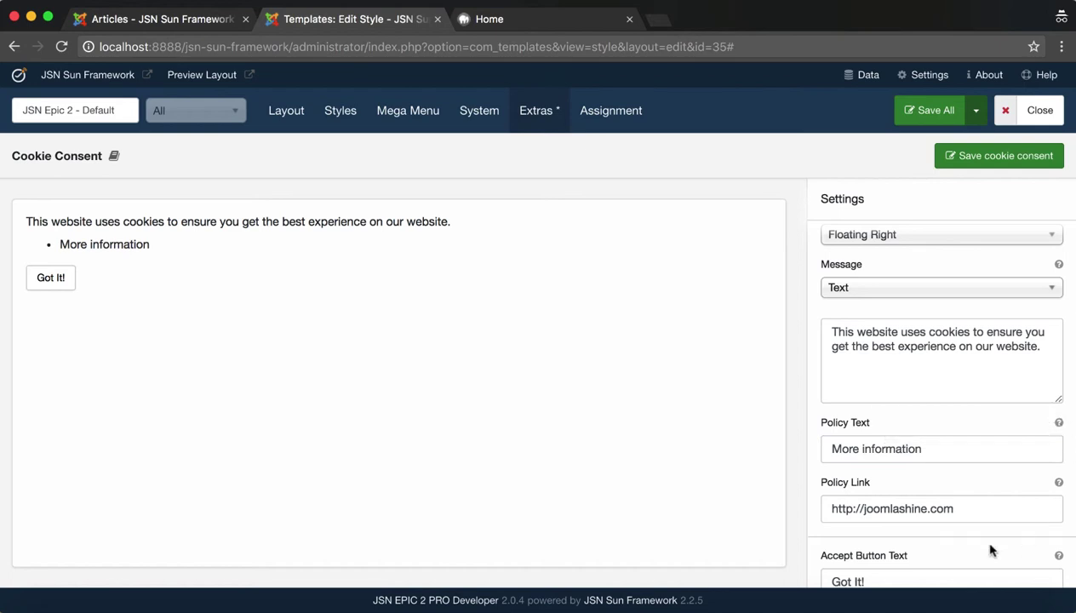
left_click_drag(977, 511, 829, 503)
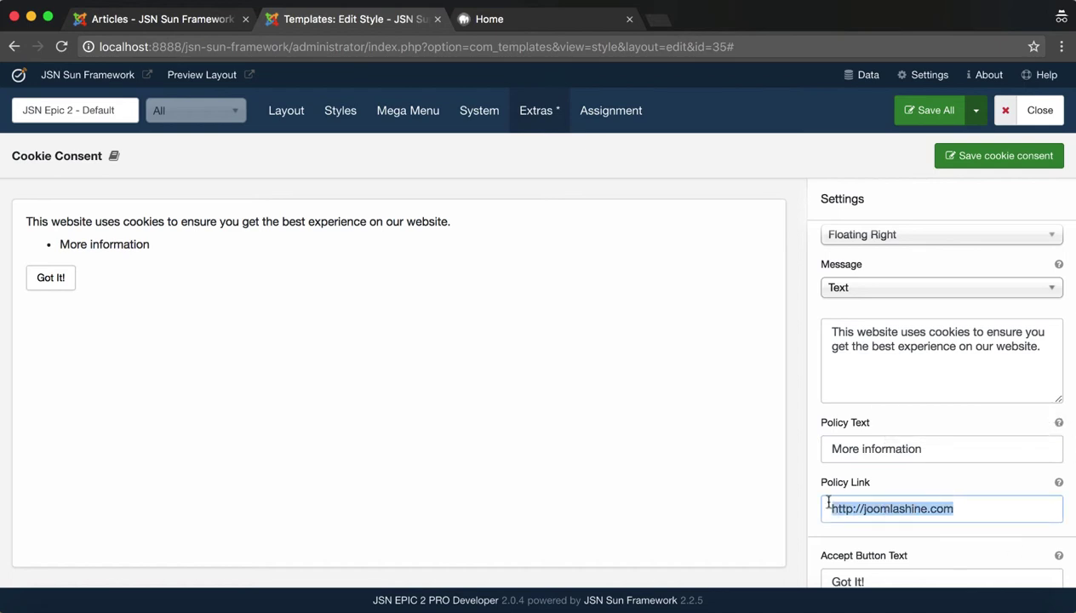
left_click(976, 513)
scroll(982, 512, "down", 2)
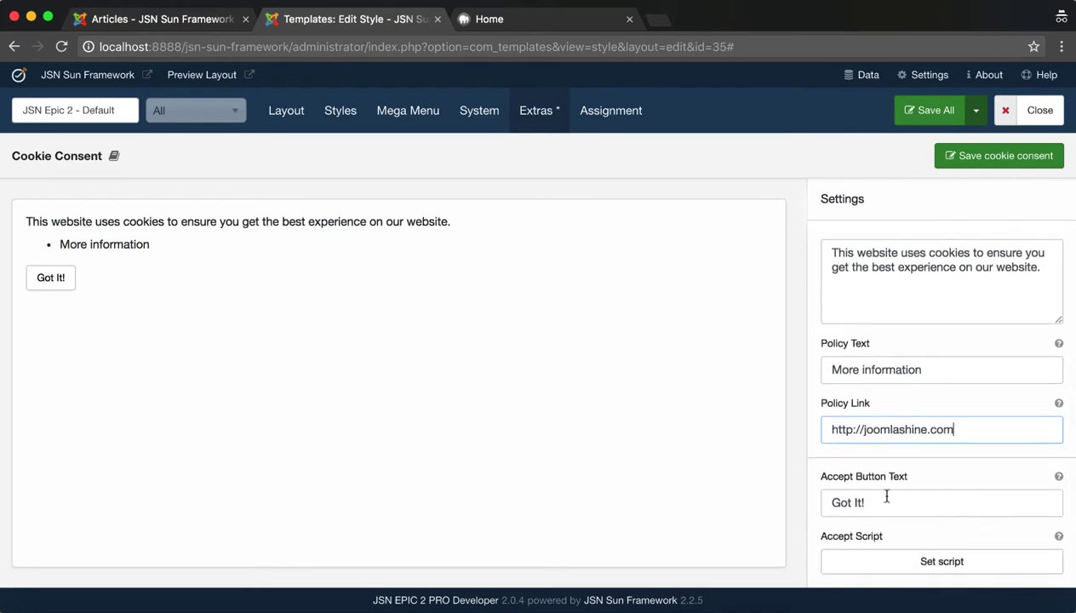
Step: Examine the cookie consent's accept button text and accept script settings, closing the script editor without adding a script
left_click_drag(869, 502, 824, 506)
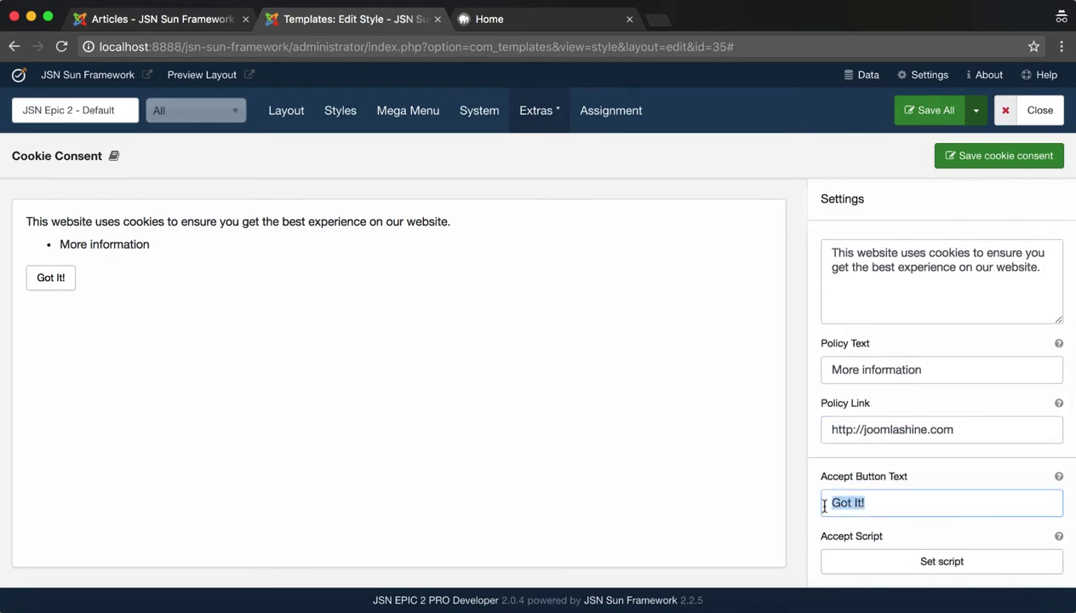
left_click(894, 503)
left_click_drag(896, 538, 820, 537)
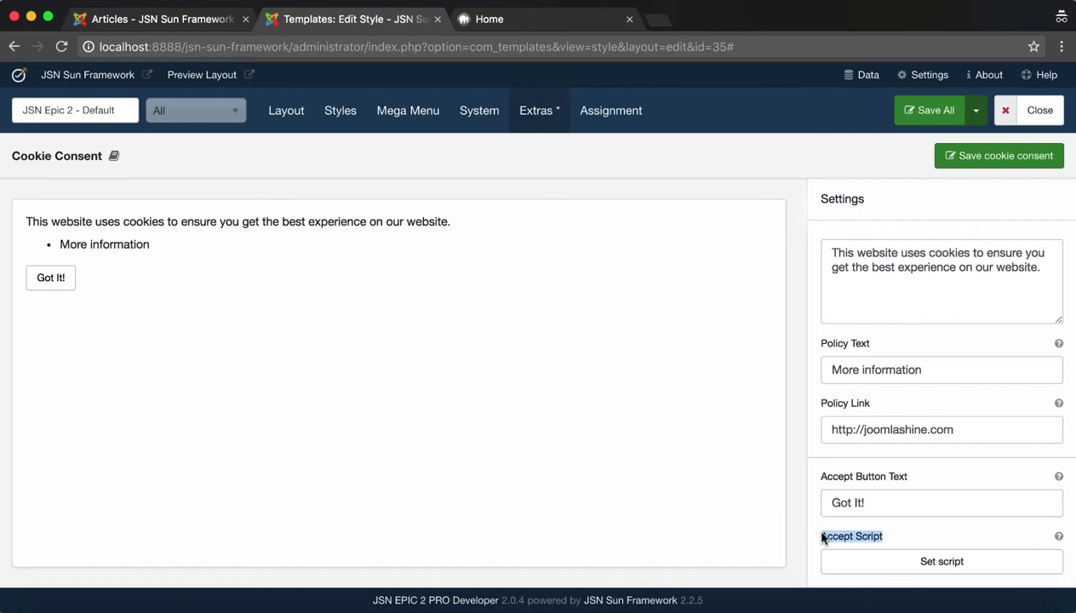
mouse_move(1059, 536)
left_click(933, 563)
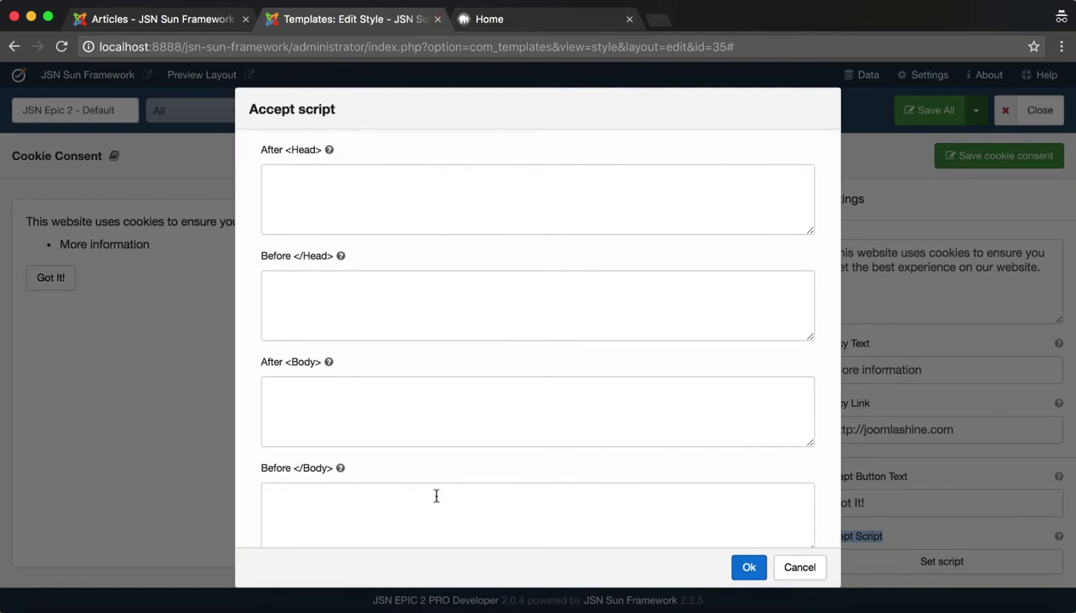
left_click(799, 568)
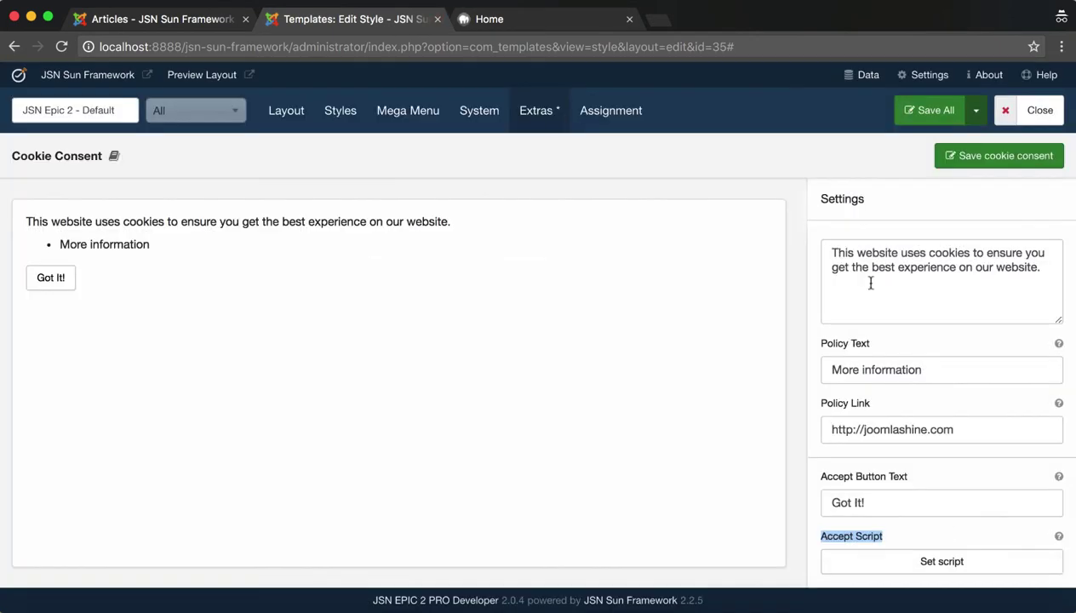
Step: Save the cookie consent settings and reload the site's home page to check the notice
left_click(994, 157)
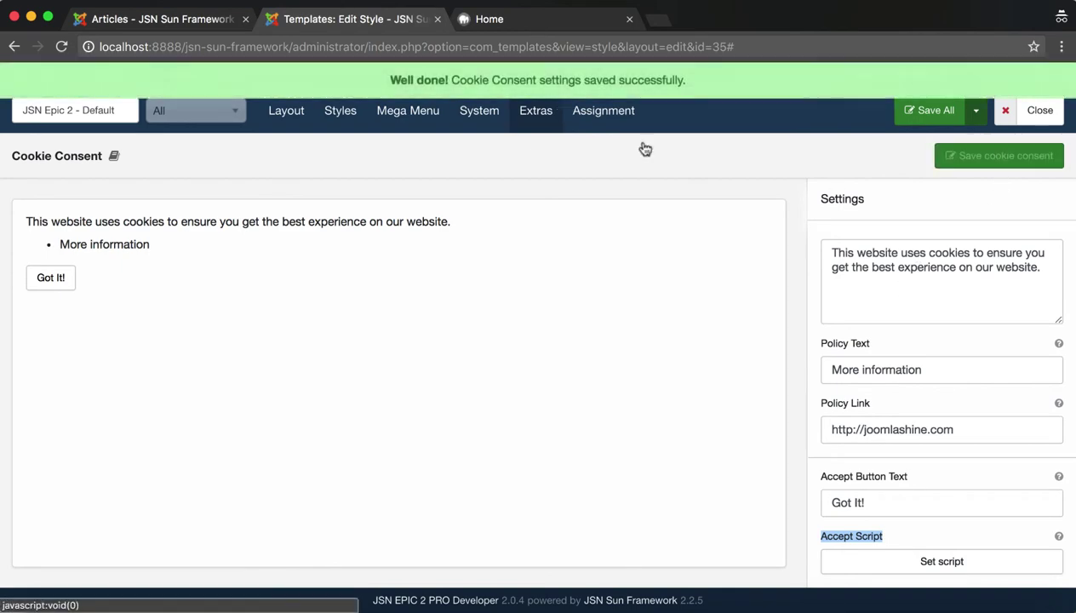
left_click(493, 18)
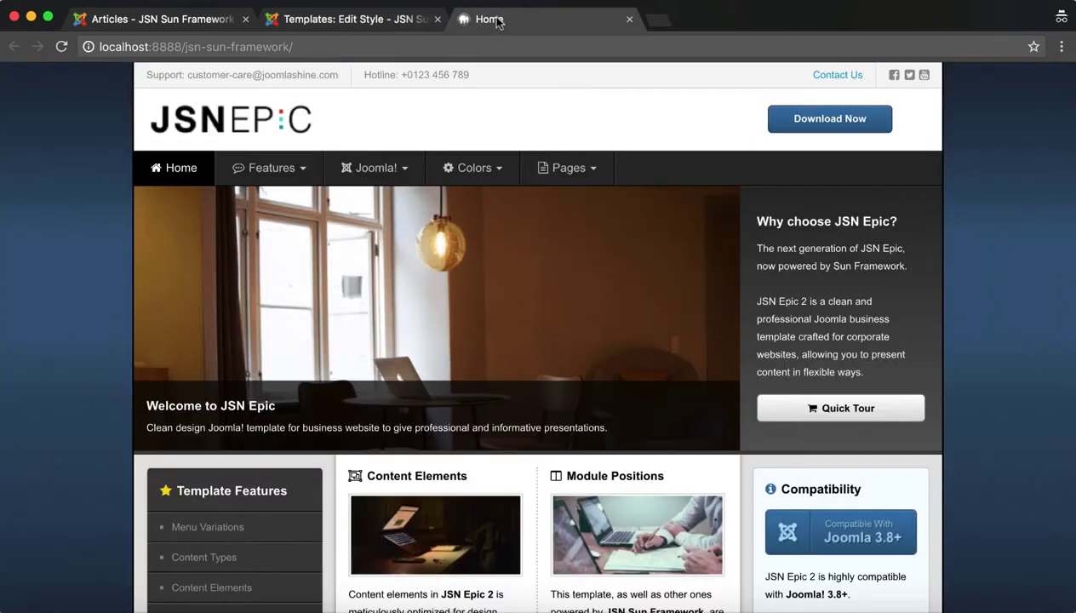
left_click(63, 49)
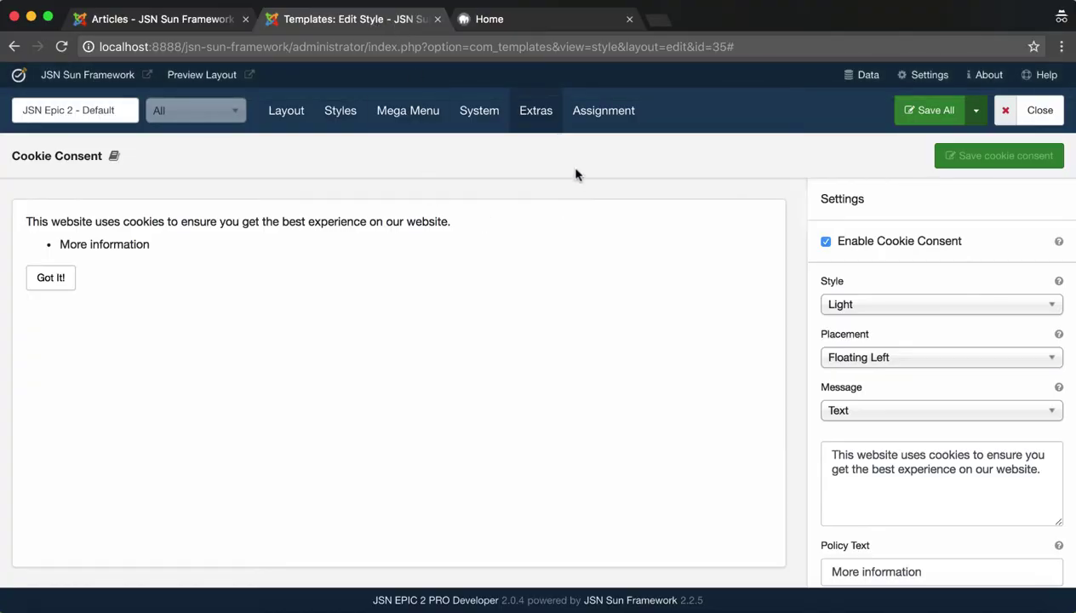
Step: Return to the template style, open its Social Share settings and enable social sharing
mouse_move(548, 127)
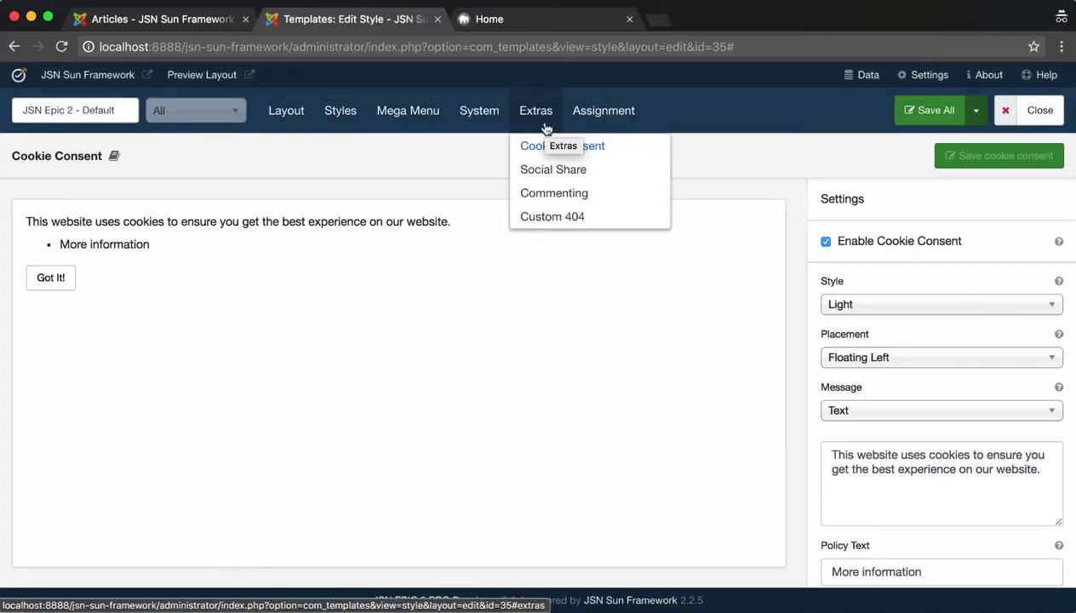
left_click(614, 174)
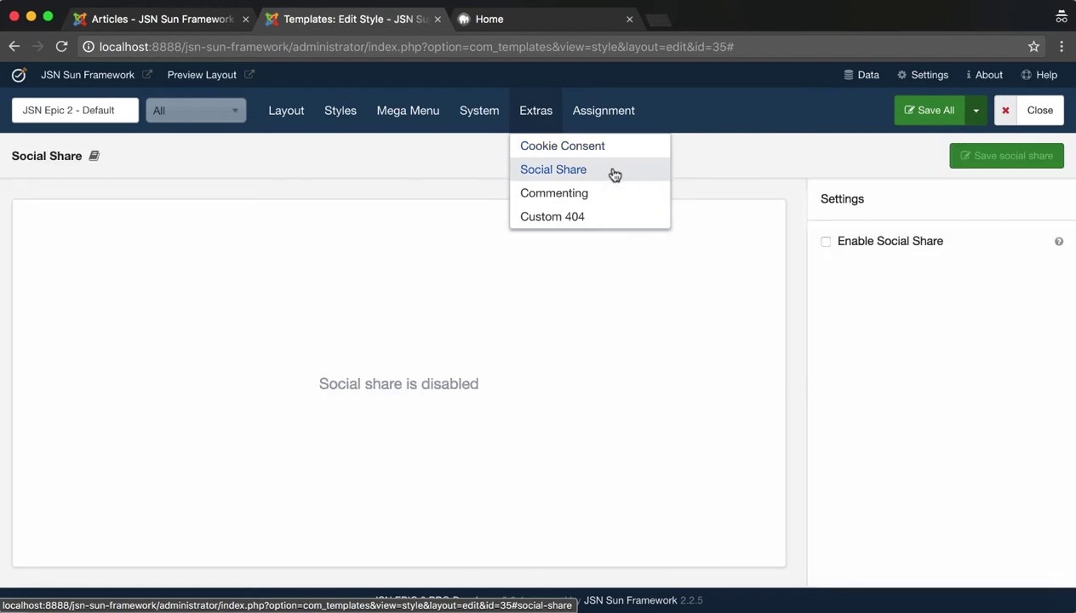
left_click_drag(484, 384, 316, 384)
left_click(500, 398)
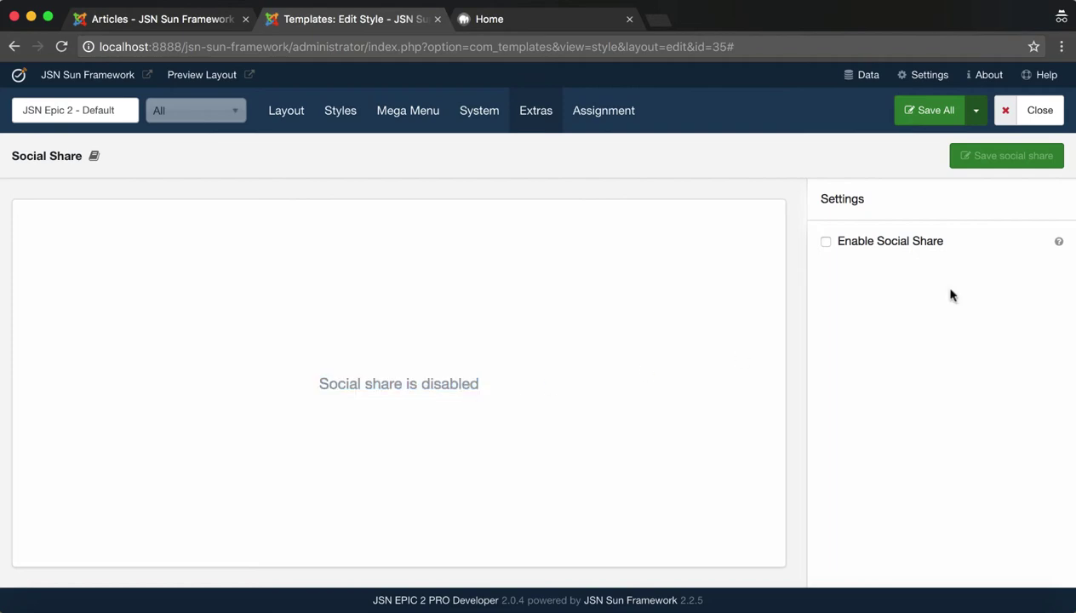
left_click(825, 242)
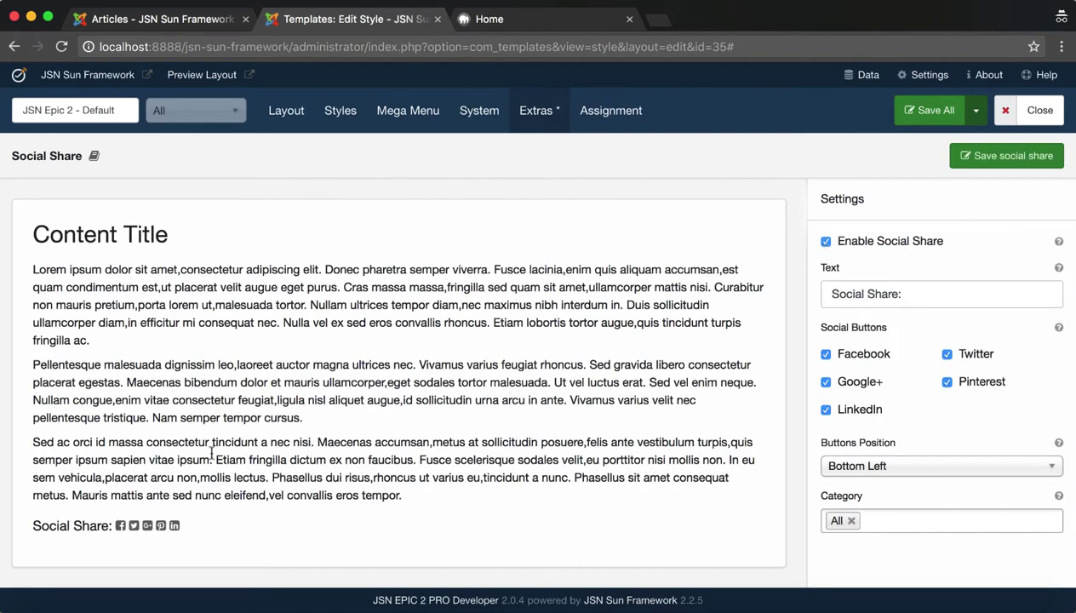
Step: Examine the social share label in the content preview and its corresponding text setting
left_click_drag(112, 525, 34, 527)
left_click(26, 525)
triple_click(34, 525)
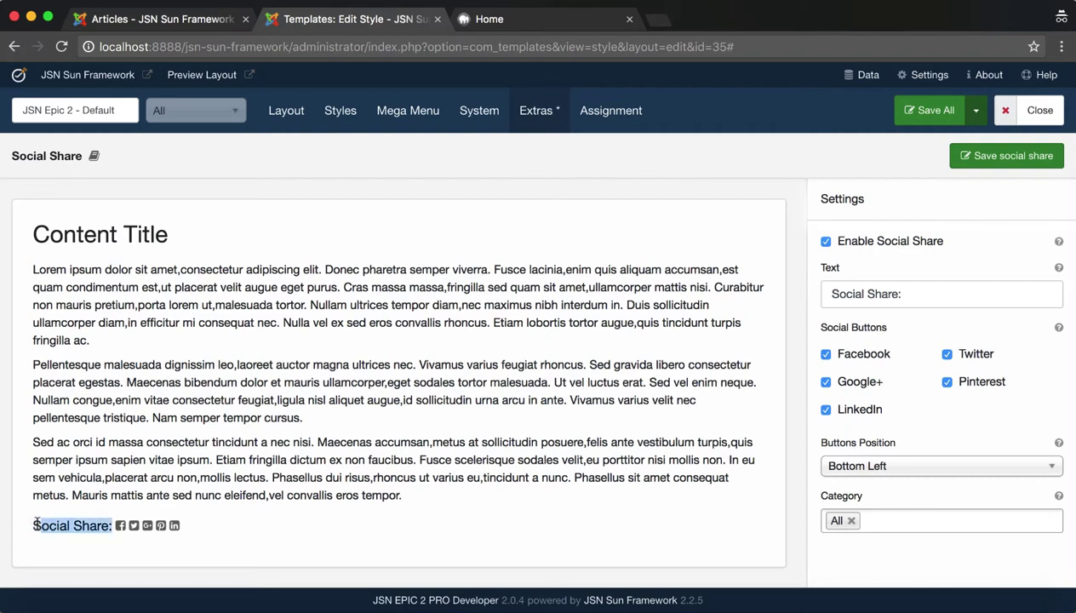
left_click(362, 522)
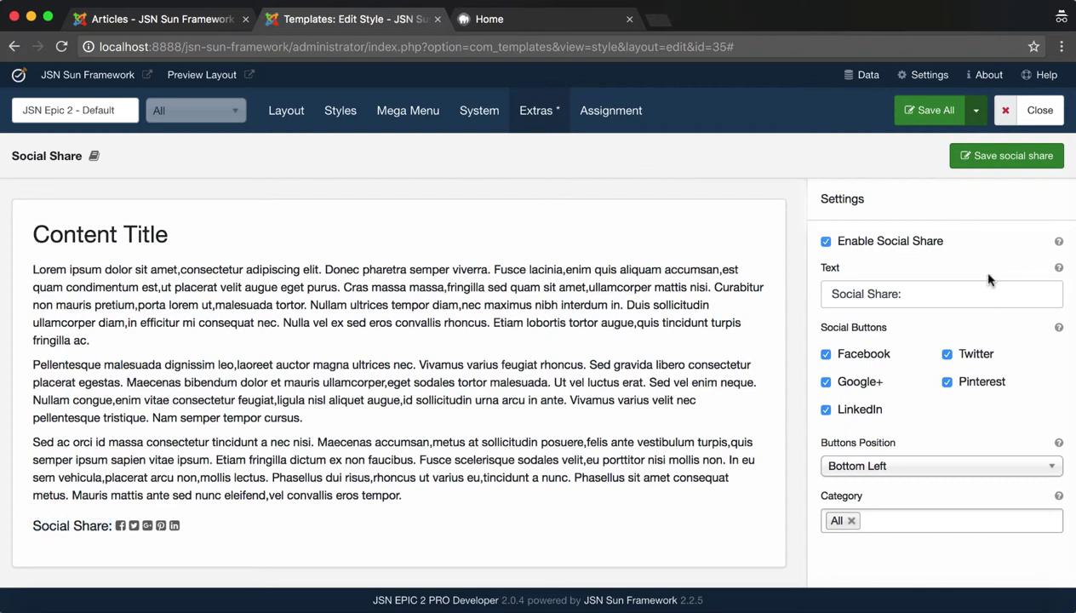
left_click(984, 295)
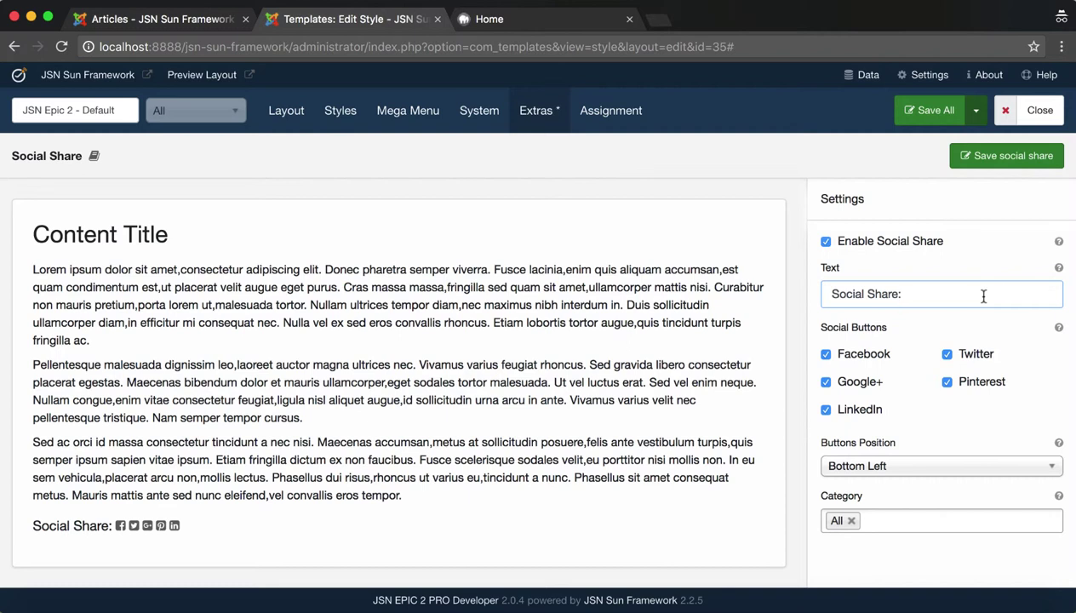
left_click_drag(983, 296, 817, 294)
Step: Disable the Facebook and Google+ social buttons and re-enable both, checking the effect in the preview
left_click(825, 354)
left_click(825, 381)
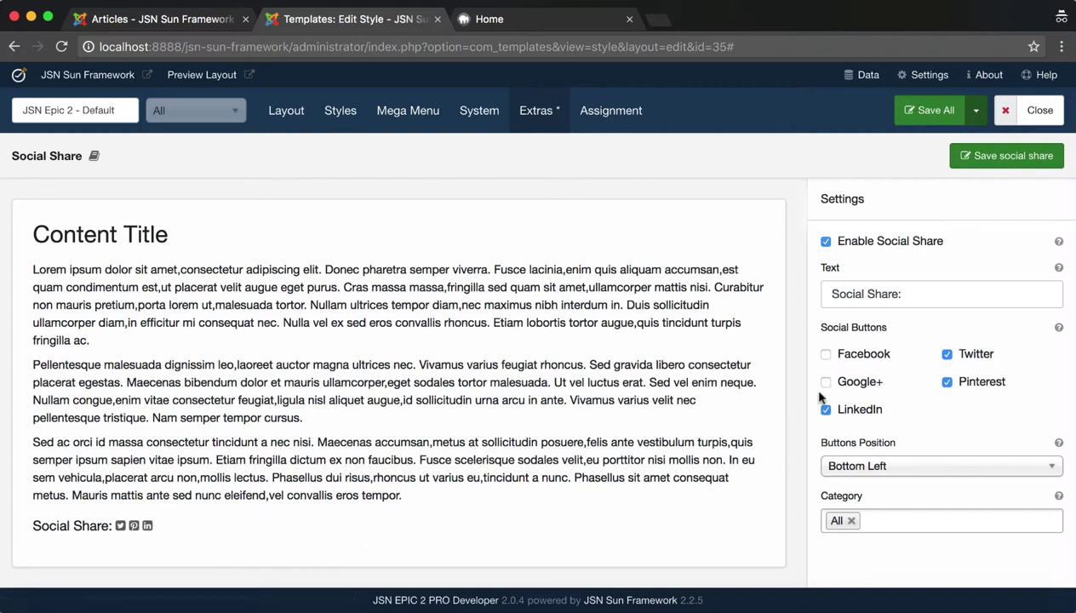
left_click(826, 383)
left_click(825, 356)
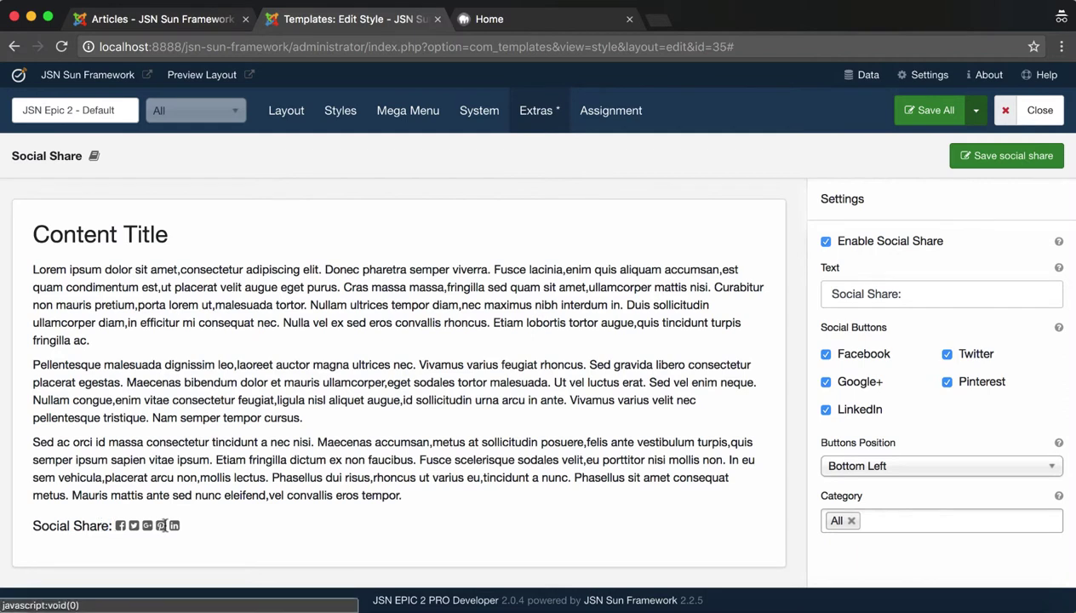
Step: Set the social share buttons position to Top Center and check their placement in the preview
left_click(986, 470)
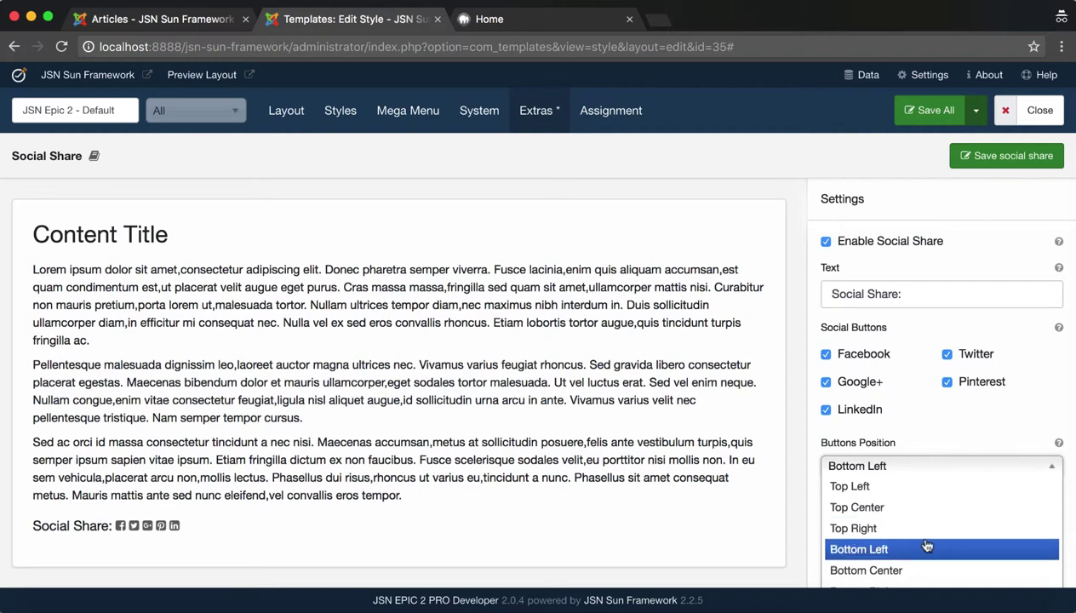
left_click(942, 508)
left_click_drag(480, 272, 312, 265)
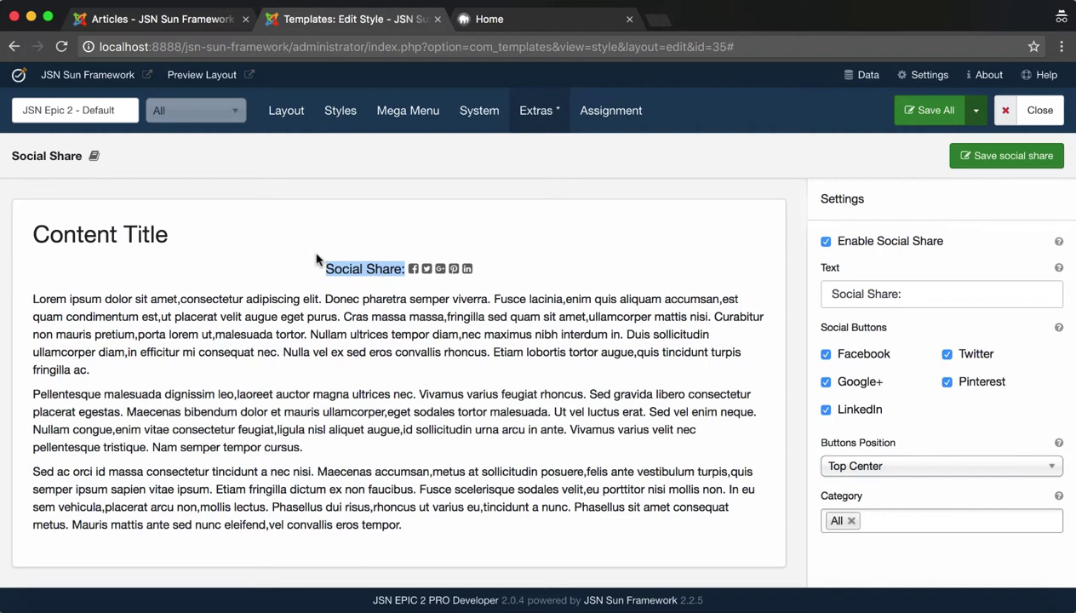
Step: Review the categories available for social sharing, keep All, and save the social share settings
left_click(894, 519)
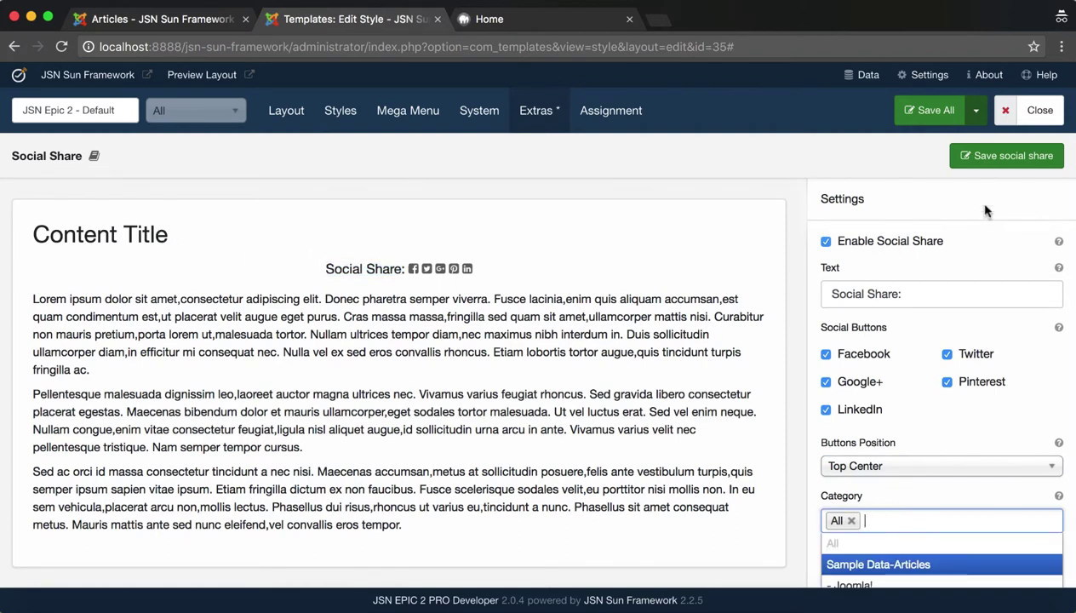
scroll(941, 499, "down", 3)
scroll(943, 500, "down", 5)
scroll(911, 495, "down", 1)
left_click(1003, 161)
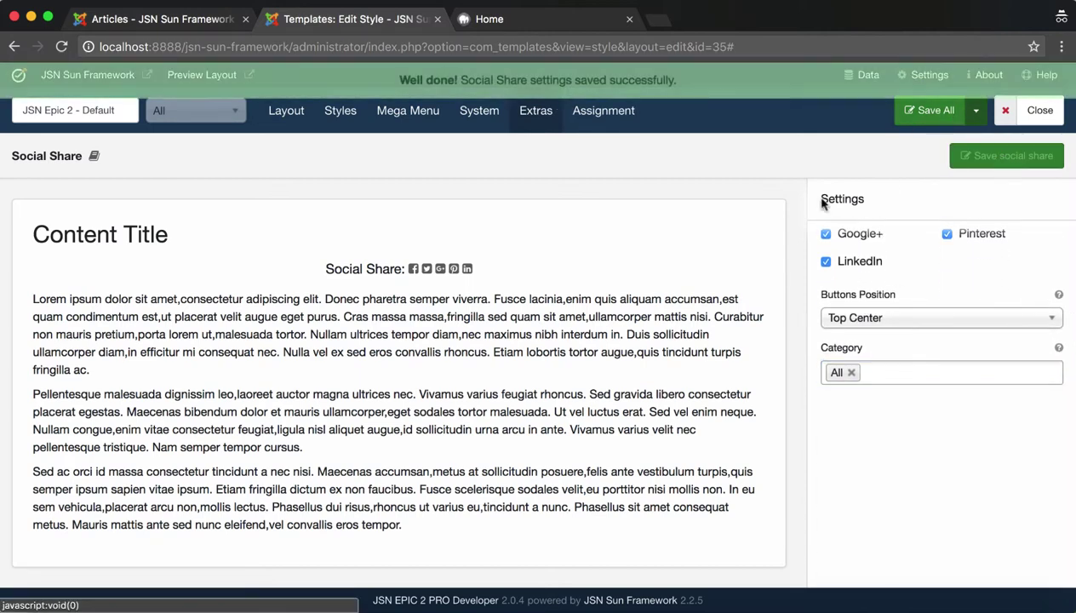
Step: Reload the site's home page and check the social share buttons in the "Meet the new JSN Epic 2" article
left_click(494, 19)
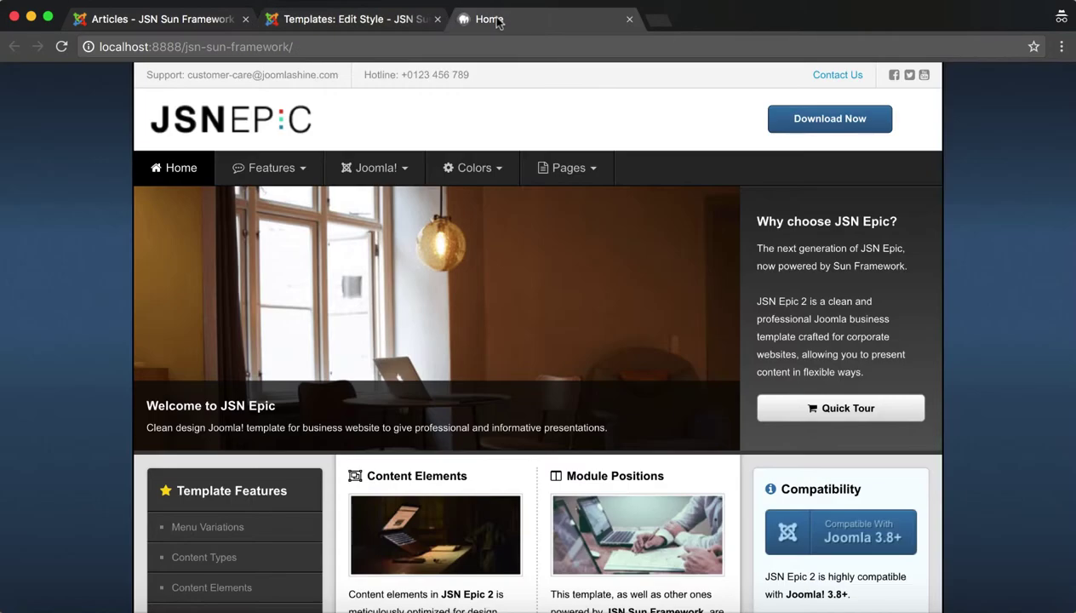
left_click(62, 47)
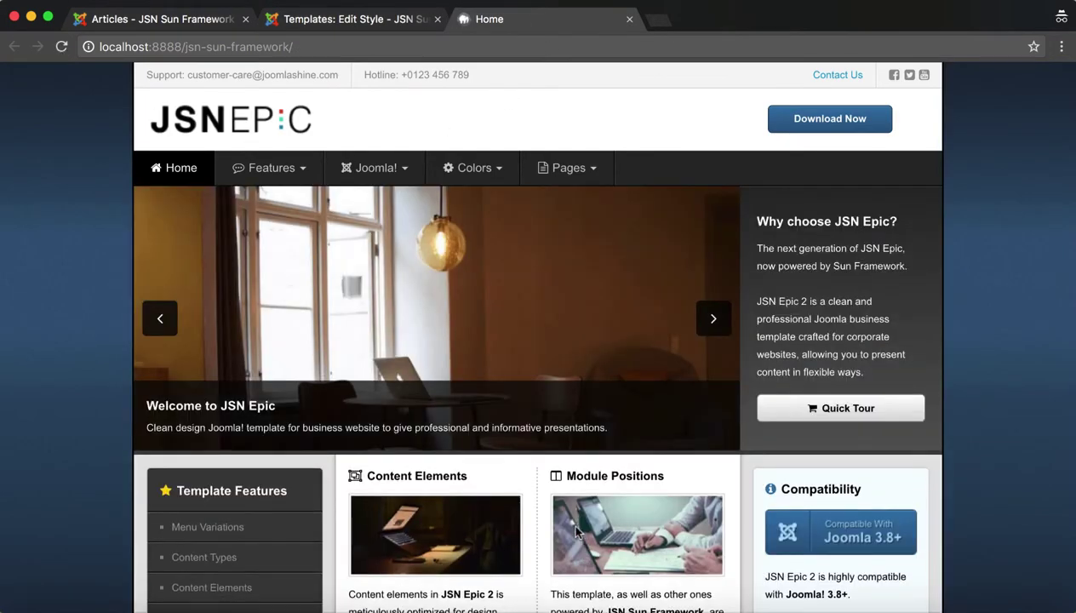
scroll(576, 532, "down", 10)
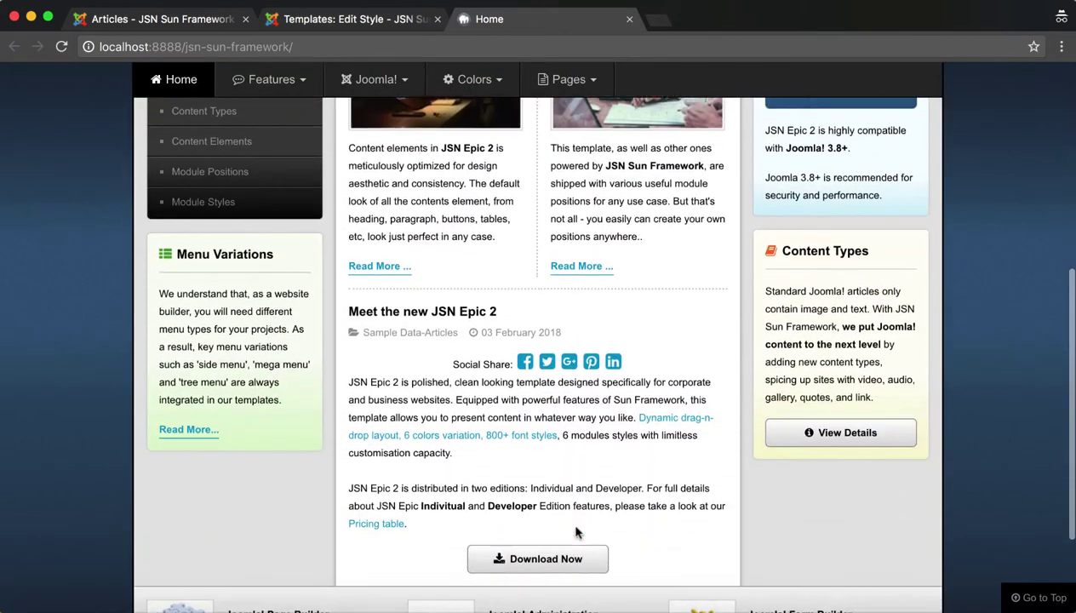
scroll(575, 532, "down", 1)
left_click_drag(514, 321, 444, 321)
left_click(667, 317)
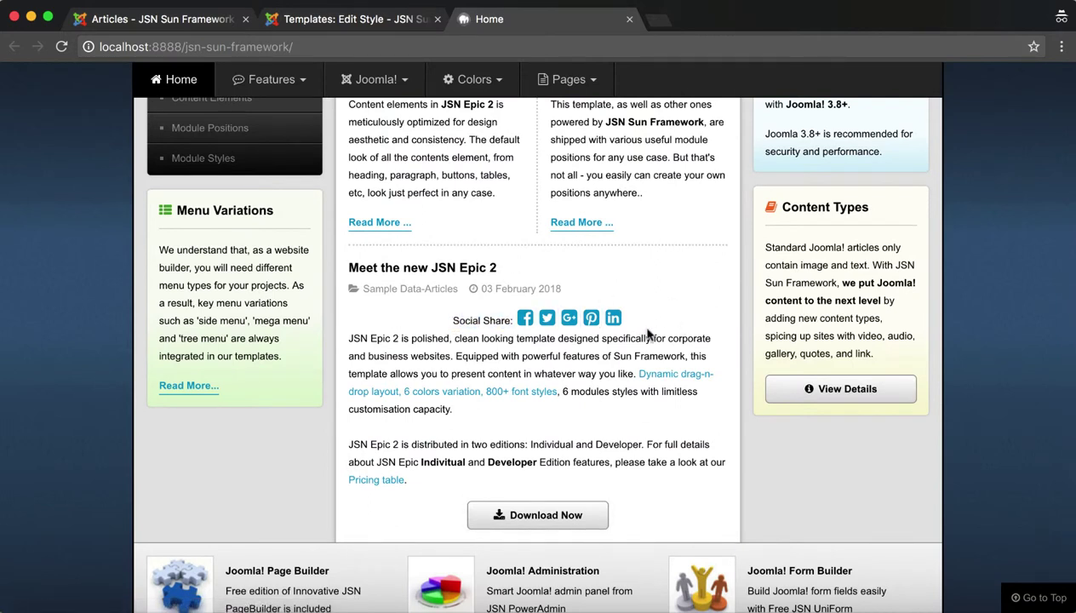
Step: Open a page under Features on the site to check the social share buttons there
scroll(552, 305, "up", 3)
mouse_move(265, 76)
left_click(291, 213)
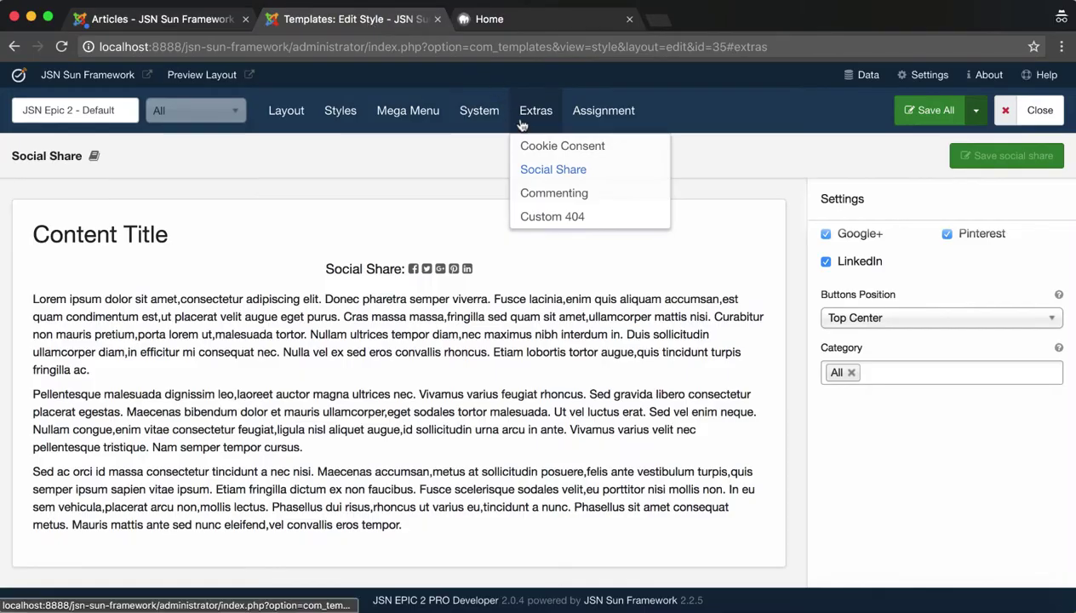
Step: Open the template's Commenting settings, enable commenting and check the Comments section in the preview
left_click(609, 197)
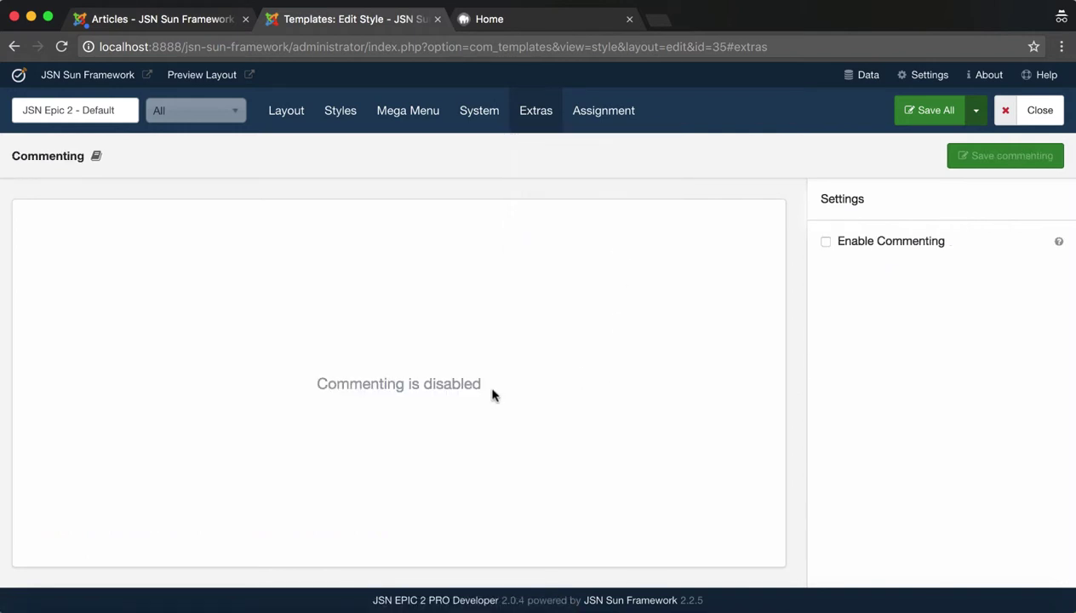
left_click_drag(485, 386, 316, 384)
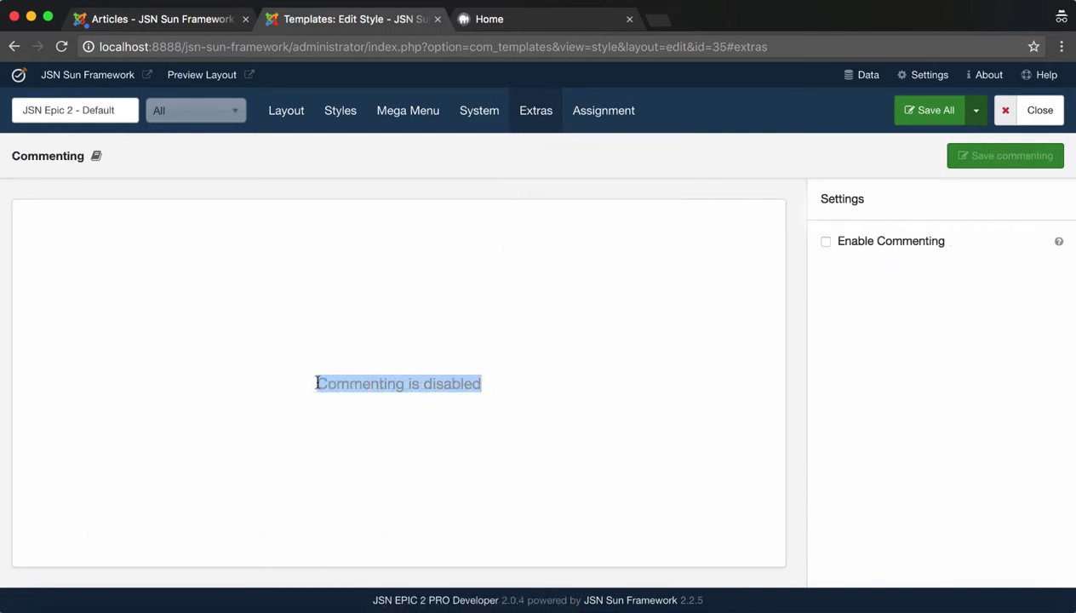
left_click(528, 388)
left_click(825, 243)
left_click_drag(158, 486, 32, 479)
scroll(171, 478, "down", 5)
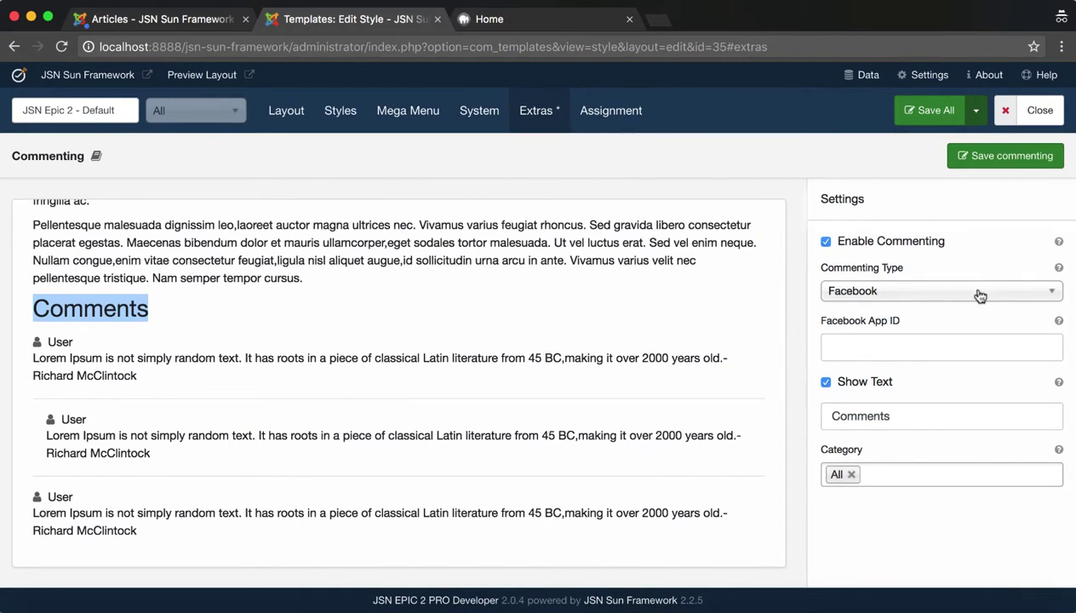
Step: Set the commenting type to Disqus and check what the Disqus subdomain (shortname) setting requires
mouse_move(1059, 270)
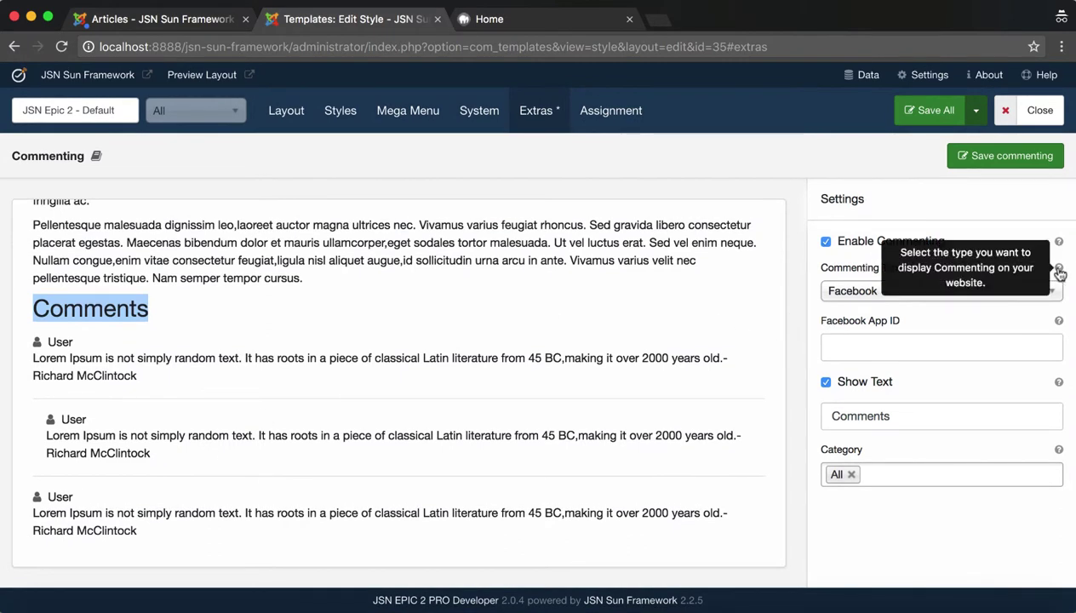
left_click(995, 294)
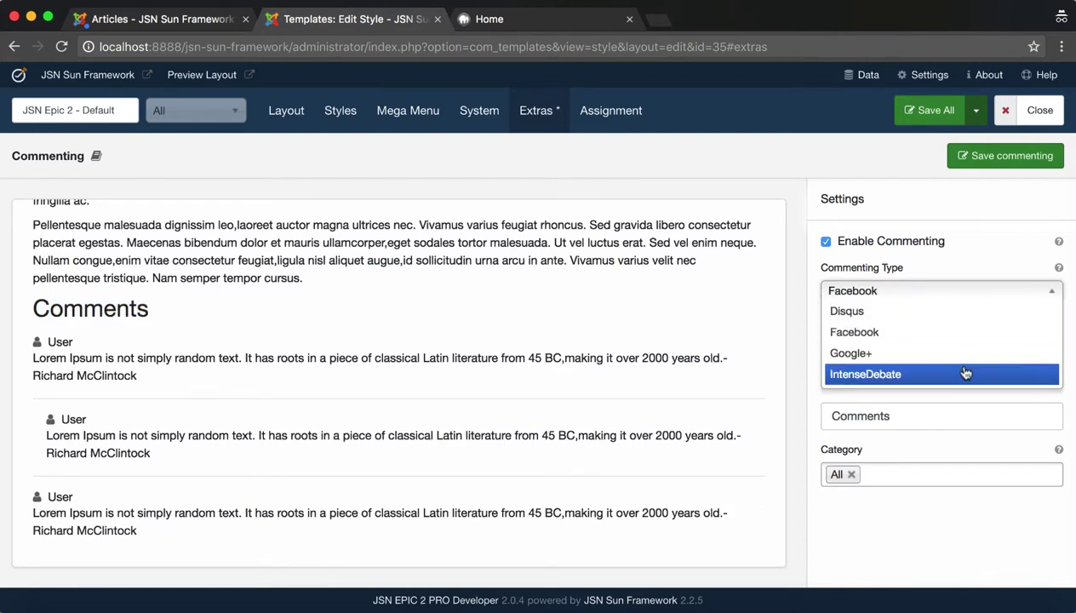
left_click(968, 312)
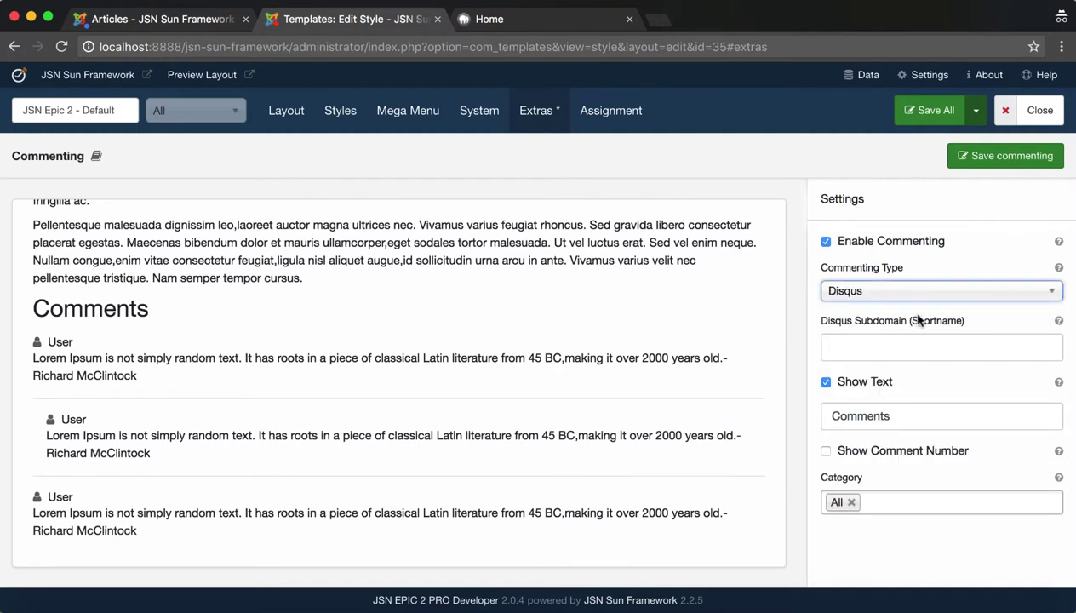
left_click_drag(972, 324, 822, 322)
mouse_move(1059, 323)
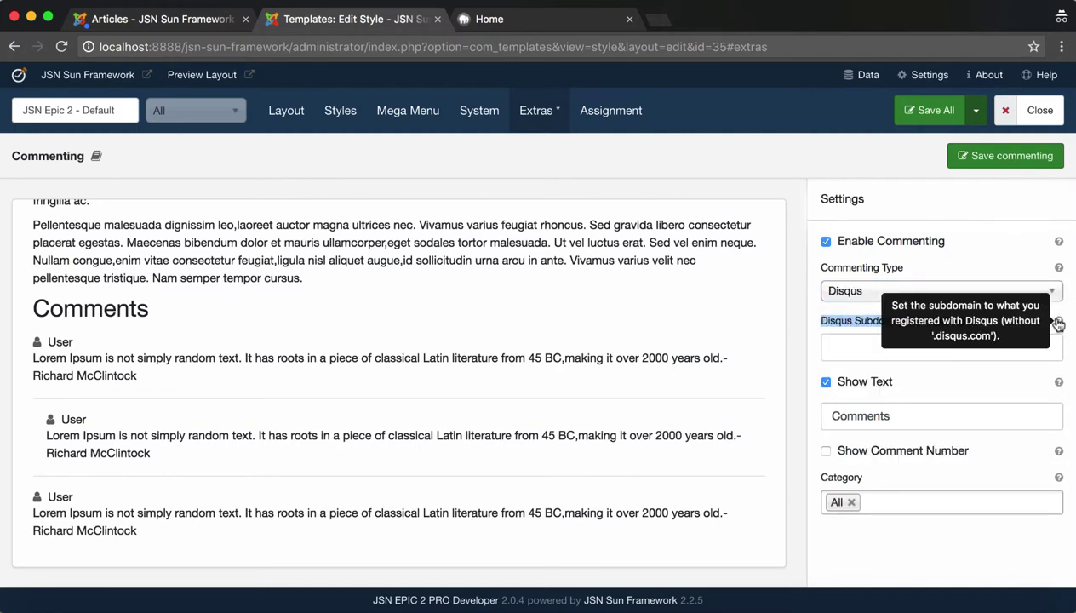
left_click(909, 347)
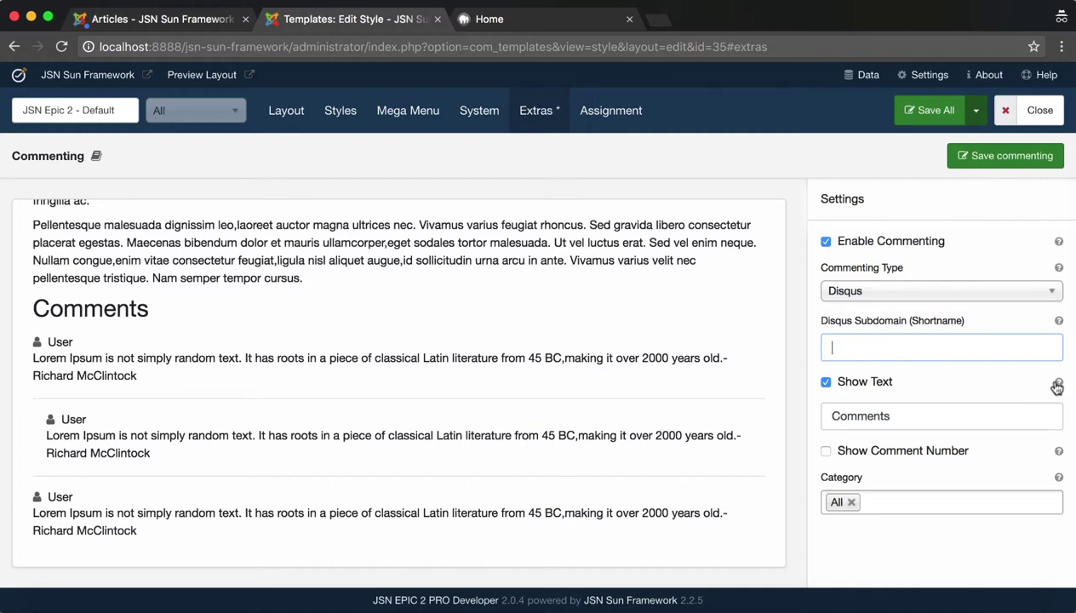
Step: Turn the comments' Show Text option off and back on, checking the heading in the preview
mouse_move(1059, 386)
left_click(826, 383)
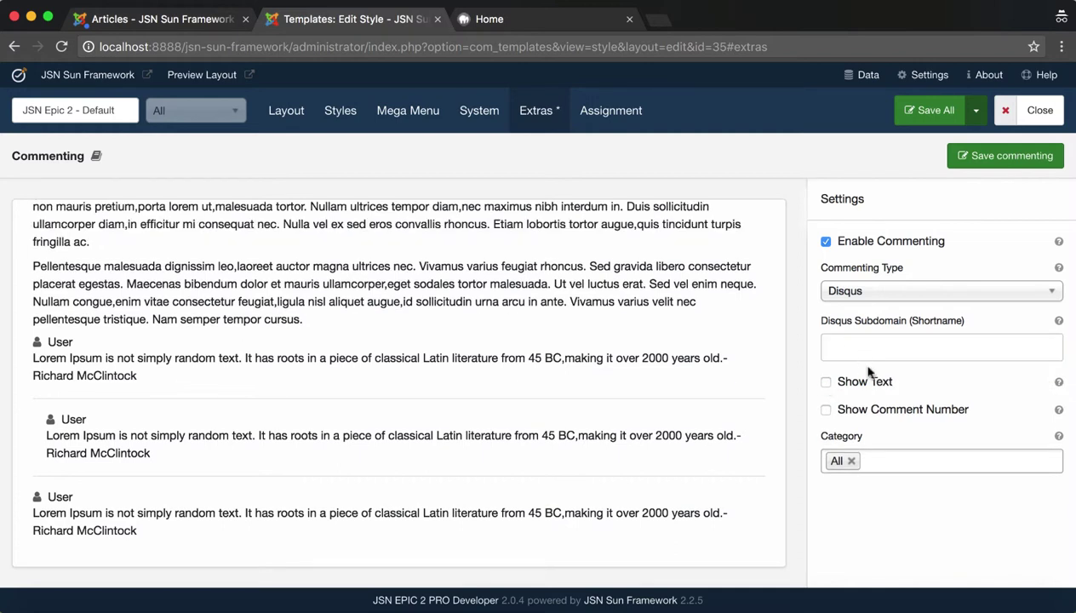
left_click(825, 383)
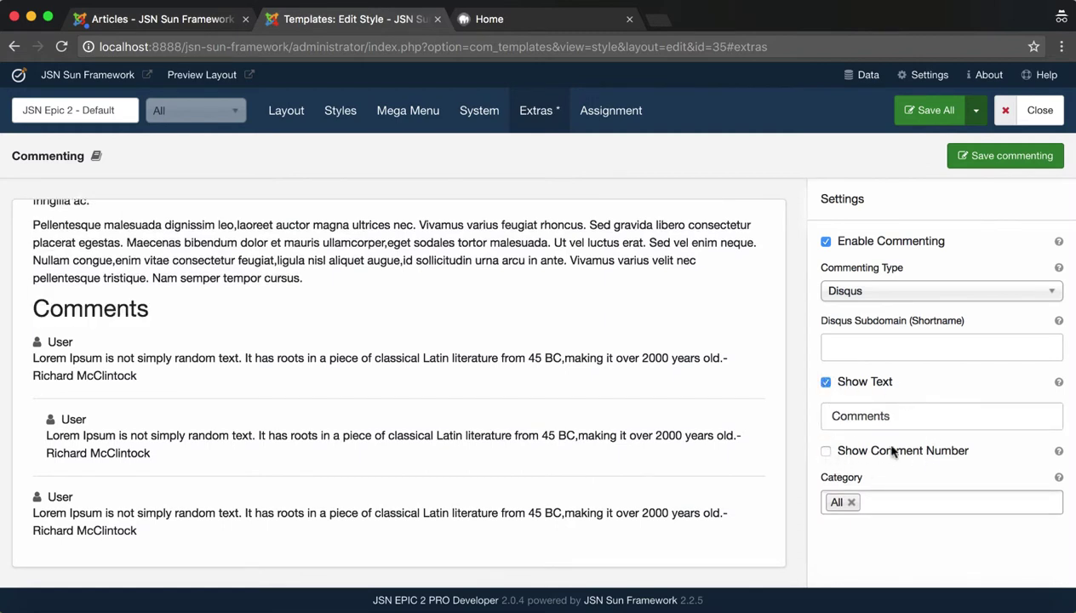
Step: Check the help for the Show Comment Number option and look through the categories available for commenting
mouse_move(1059, 451)
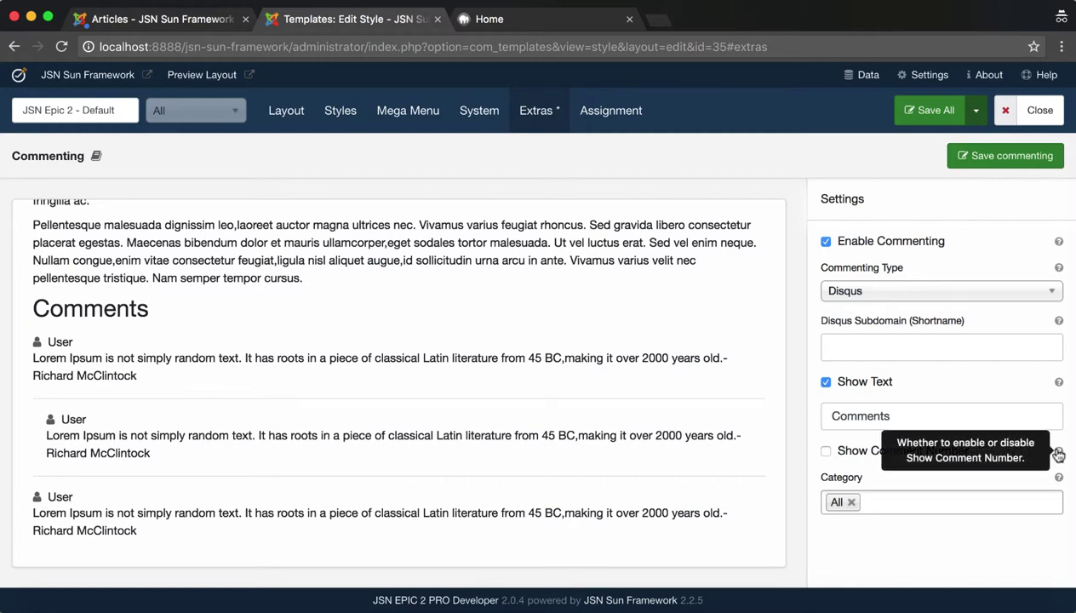
left_click(939, 499)
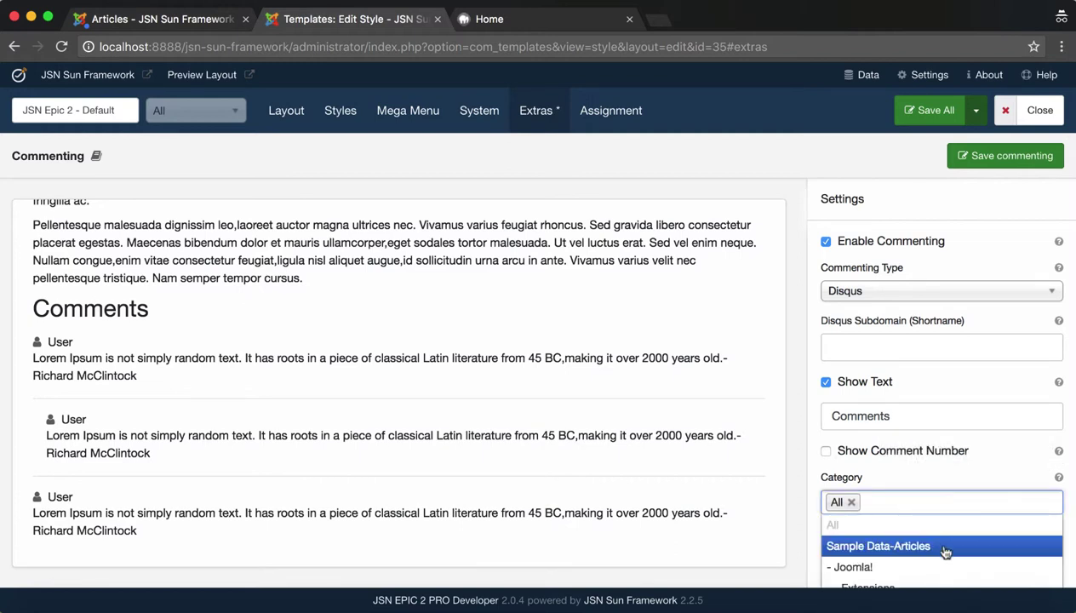
scroll(944, 552, "down", 10)
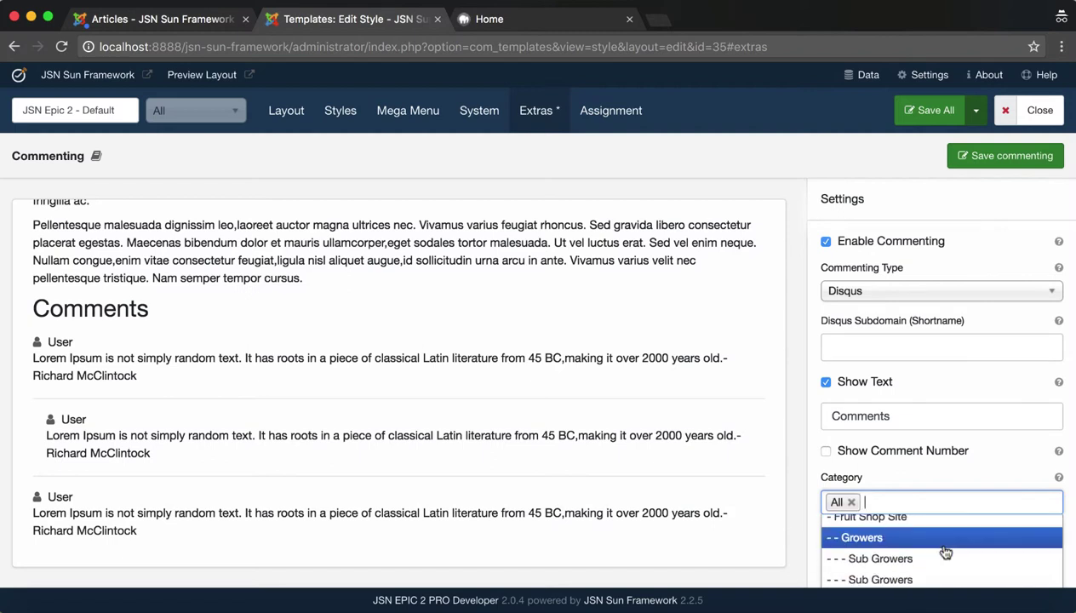
left_click(967, 465)
Step: Switch the commenting type to Facebook and check what the Facebook App ID setting requires
left_click(911, 293)
left_click(916, 333)
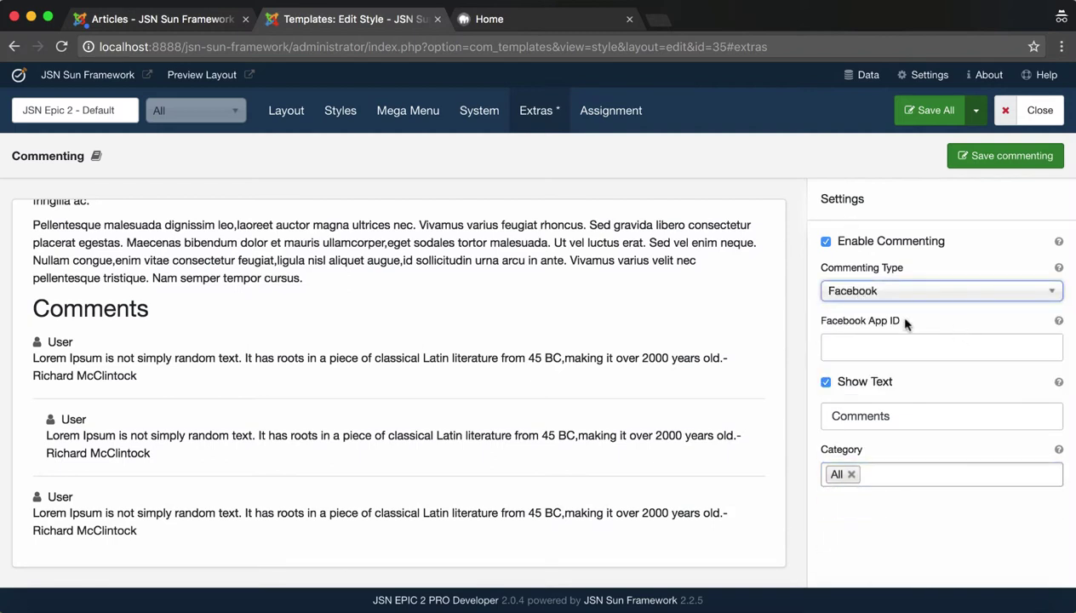
left_click_drag(902, 321, 819, 320)
left_click(819, 320)
triple_click(819, 320)
left_click(945, 329)
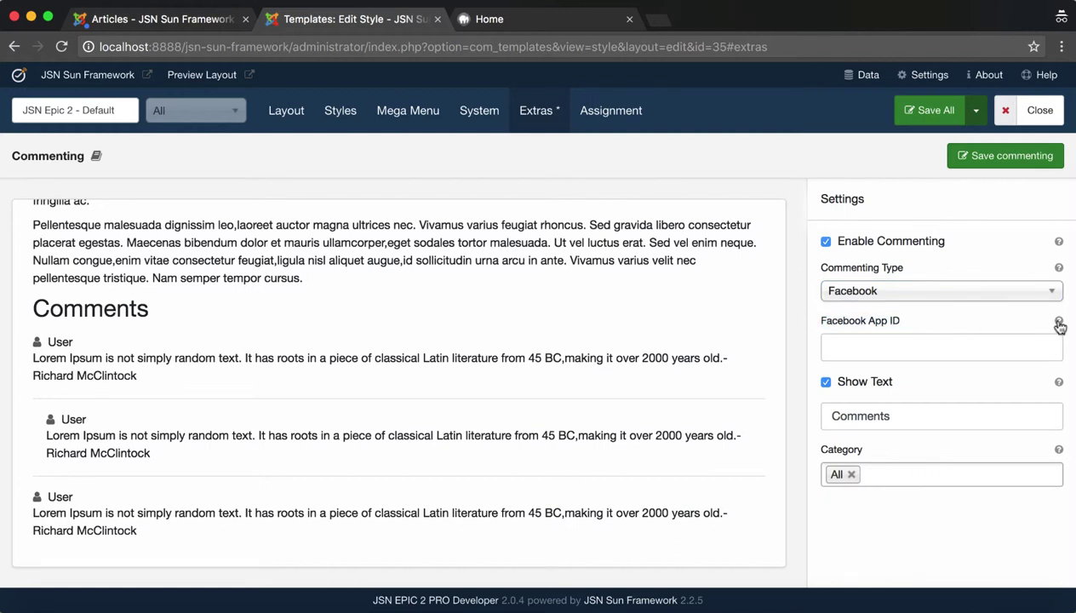
mouse_move(1060, 325)
Step: Try the Google+ and IntenseDebate commenting types and check what the IntenseDebate Site Account setting requires
left_click(973, 293)
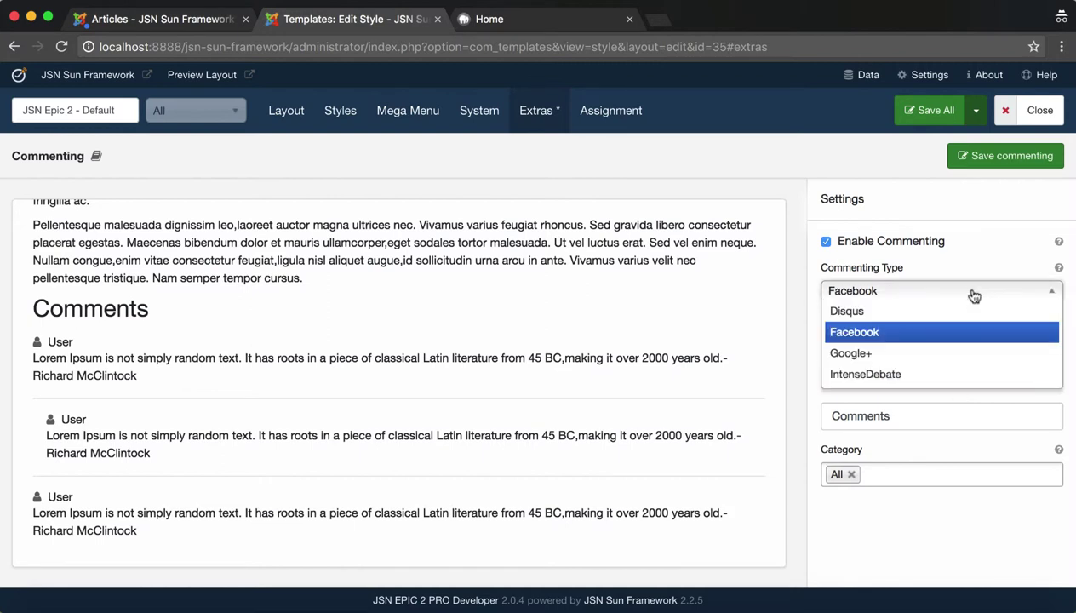
left_click(915, 353)
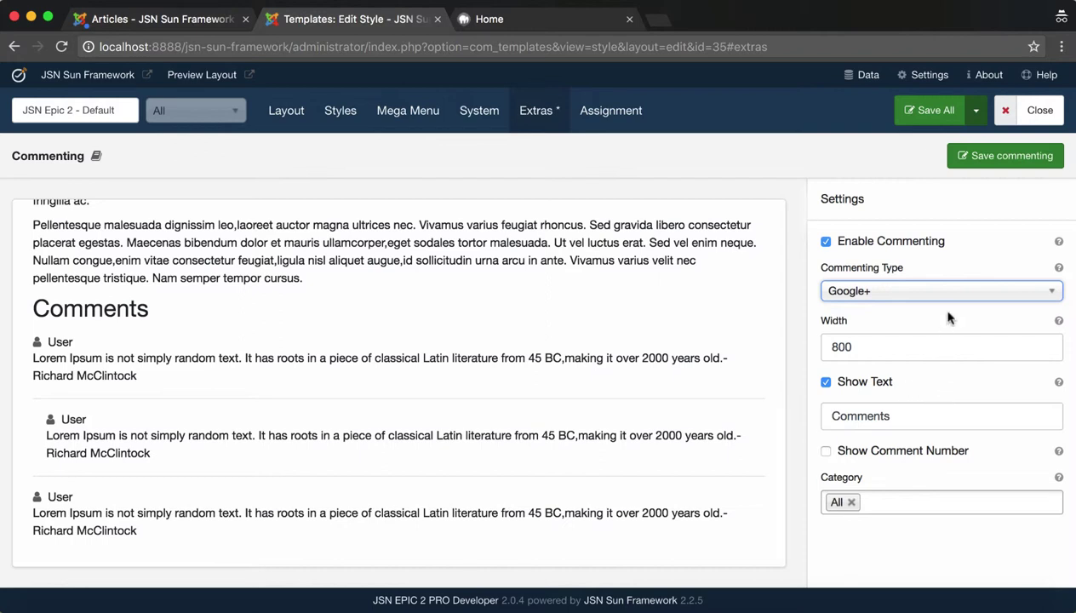
left_click(984, 297)
left_click(957, 373)
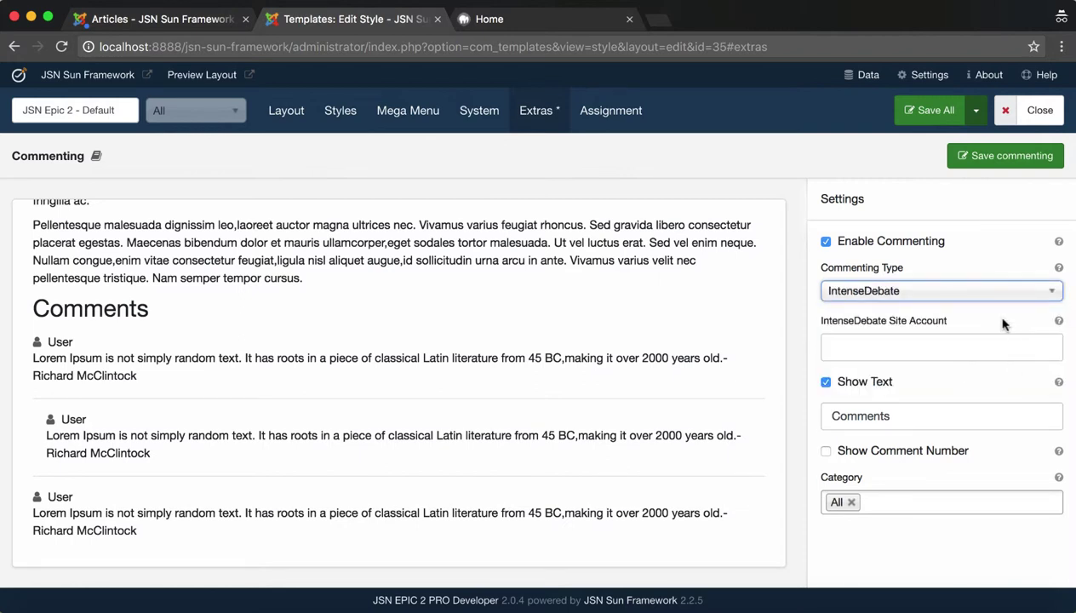
left_click_drag(1013, 323, 817, 316)
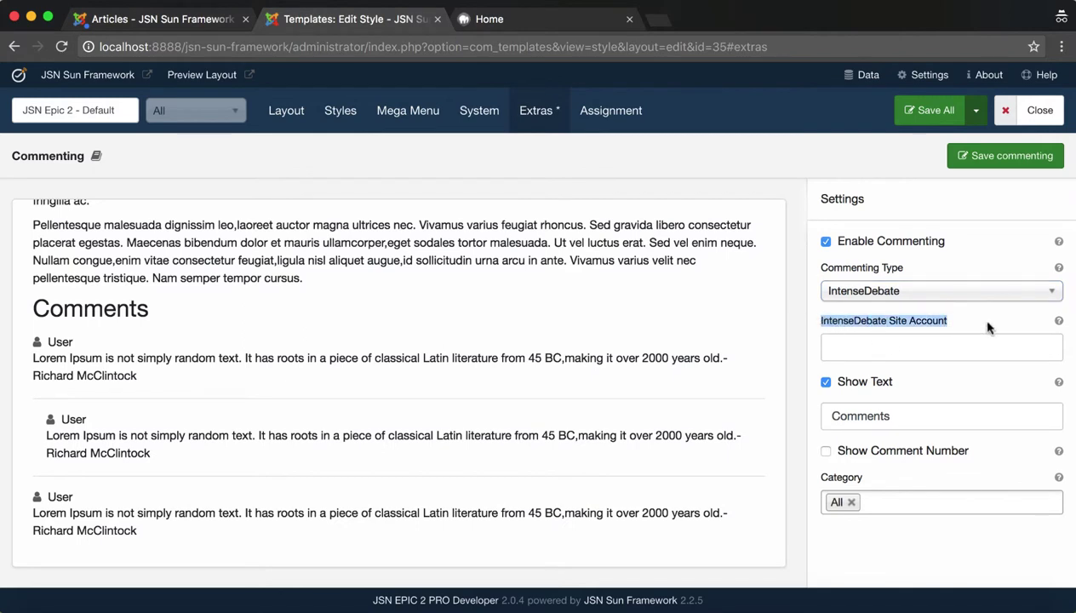
mouse_move(1059, 322)
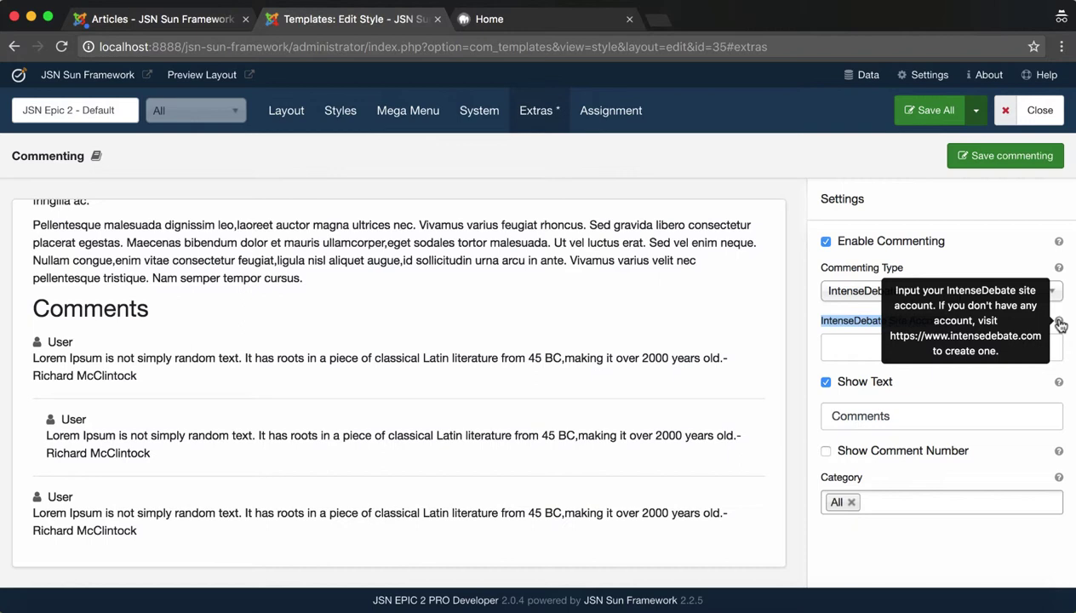
left_click(980, 372)
Step: Set the commenting type to Facebook, enter the Facebook App ID and save the commenting settings
left_click(971, 298)
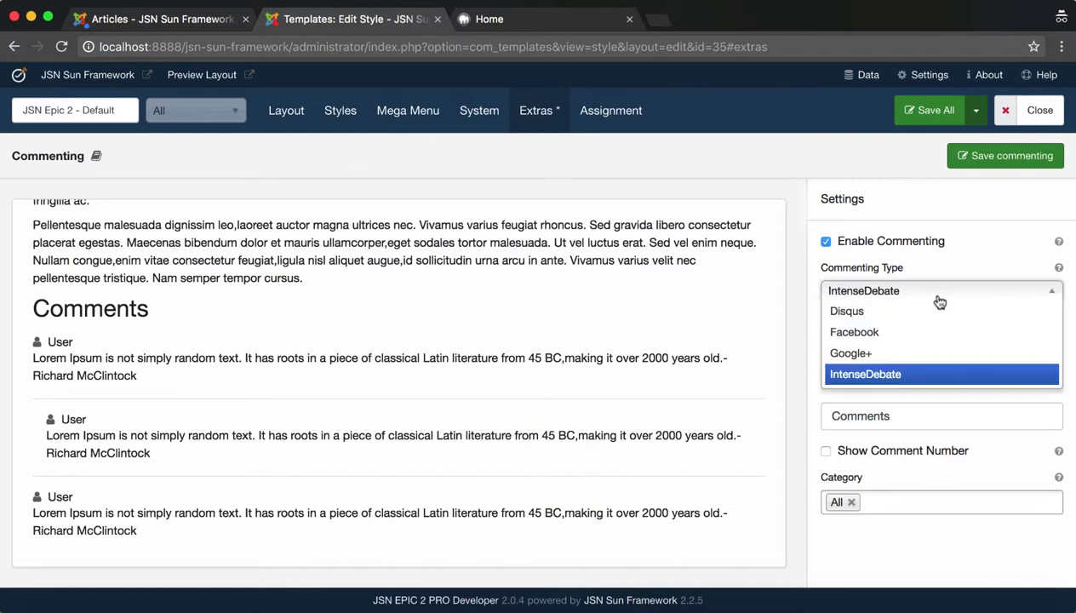
left_click(940, 332)
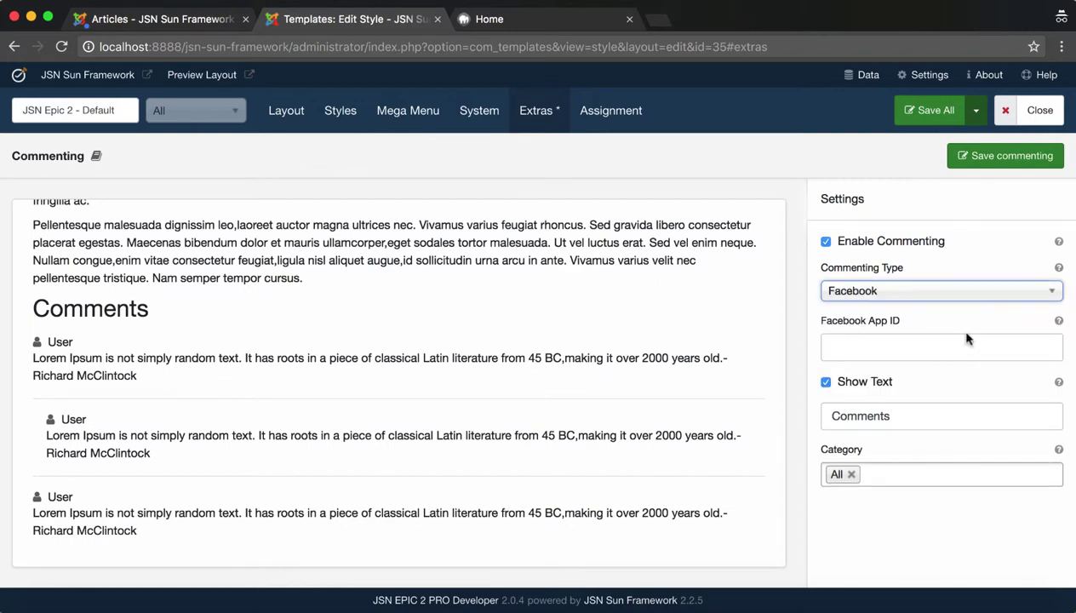
left_click(887, 345)
key("super+v")
left_click(996, 152)
Step: Reload the site's Home page and check the Comments section below the "Meet the new JSN Epic 2" article
left_click(584, 24)
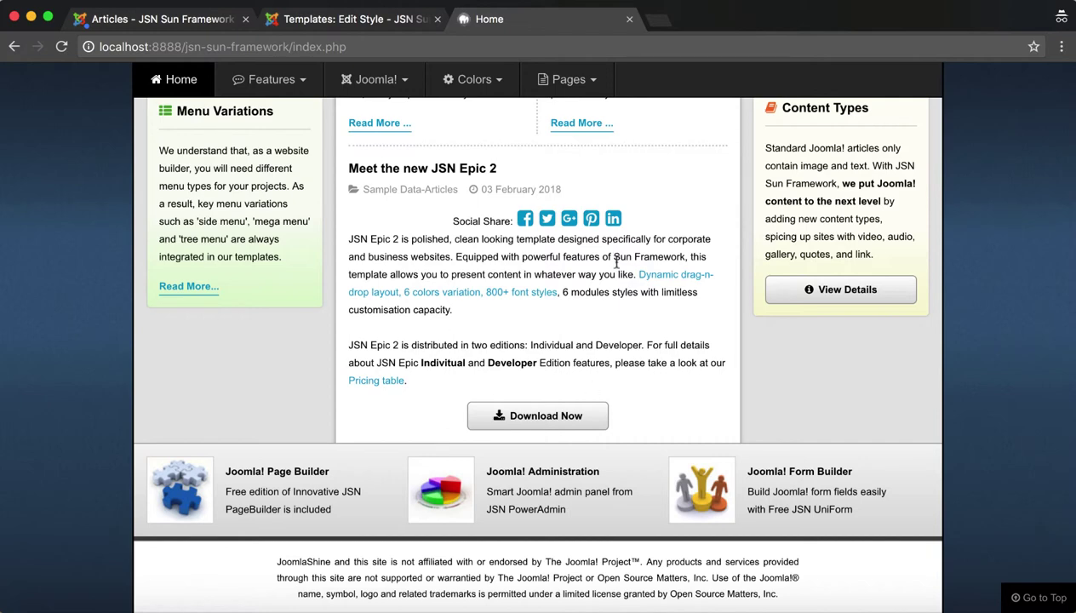
left_click(62, 47)
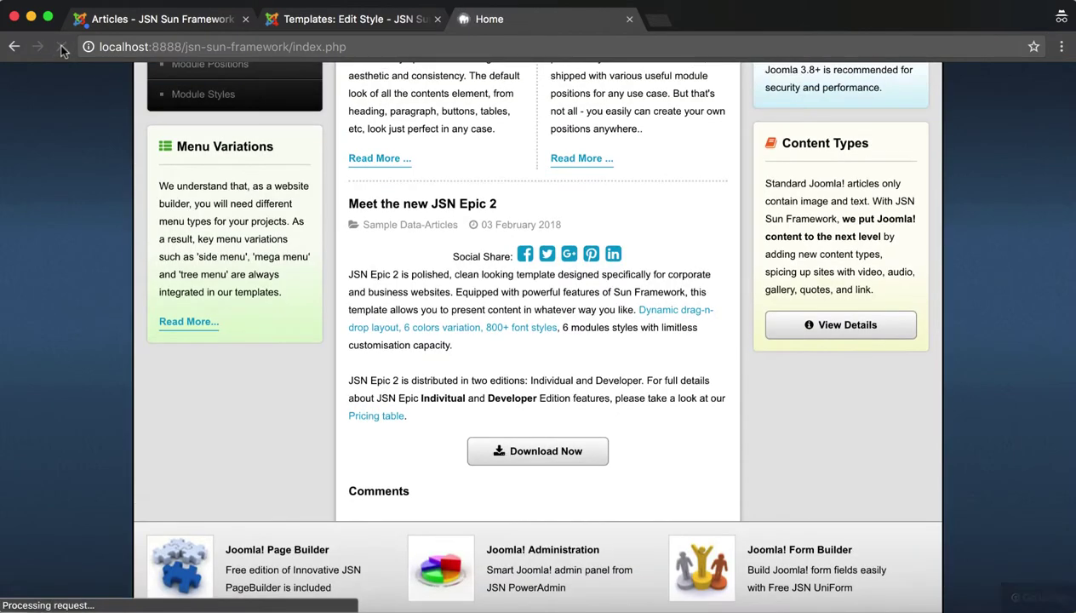
scroll(582, 474, "down", 3)
scroll(582, 474, "down", 1)
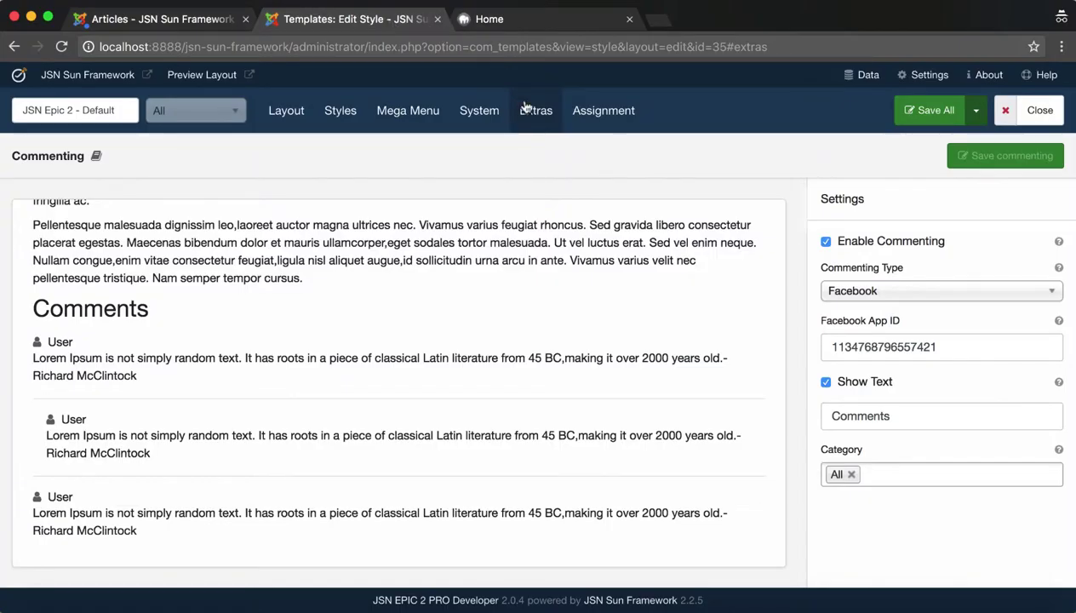
Step: Open the template's Custom 404 settings and preview the 404 Page article on the site
left_click(522, 109)
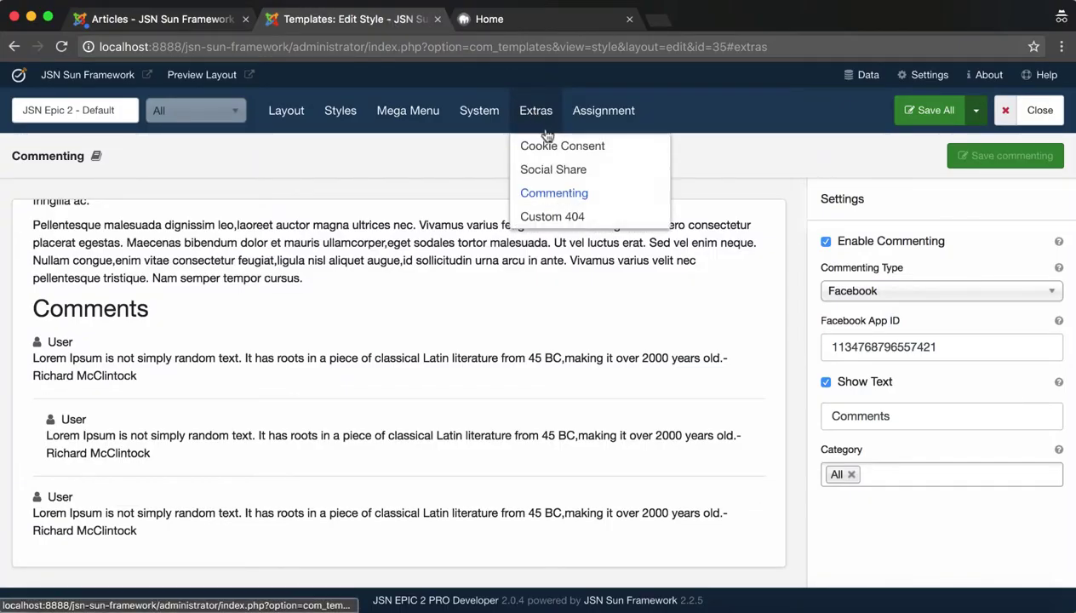
left_click(620, 220)
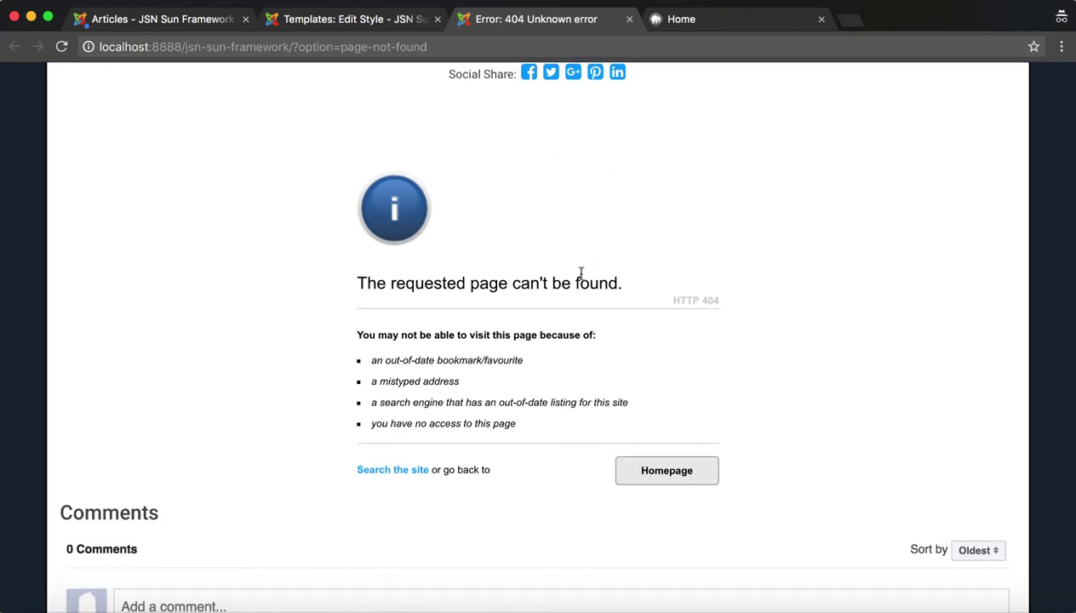
left_click(376, 23)
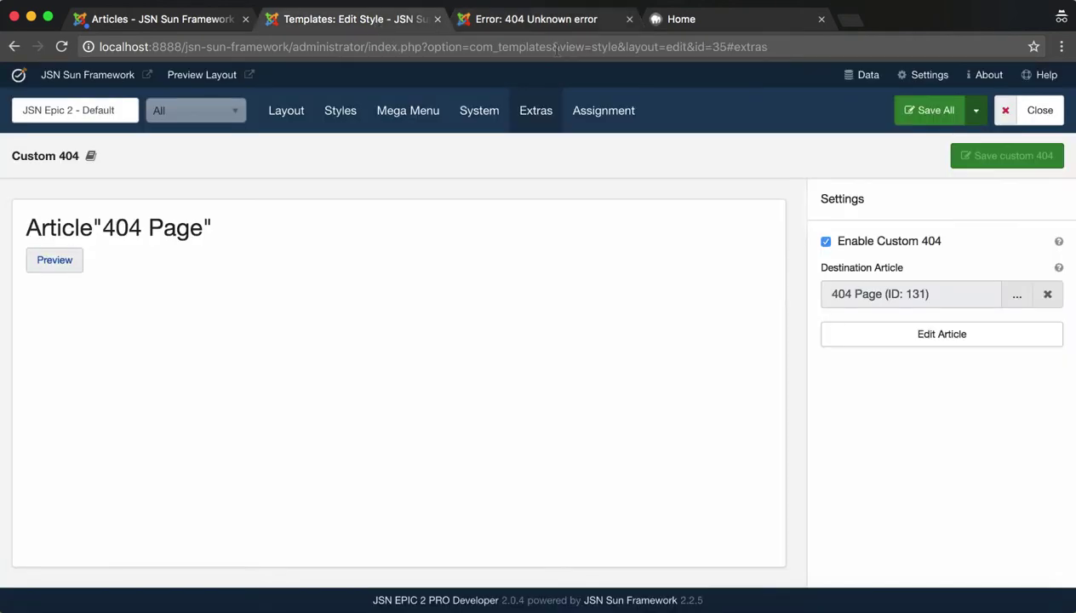
Step: Browse the articles that can serve as the Custom 404 destination, keeping the current choice
left_click(1017, 301)
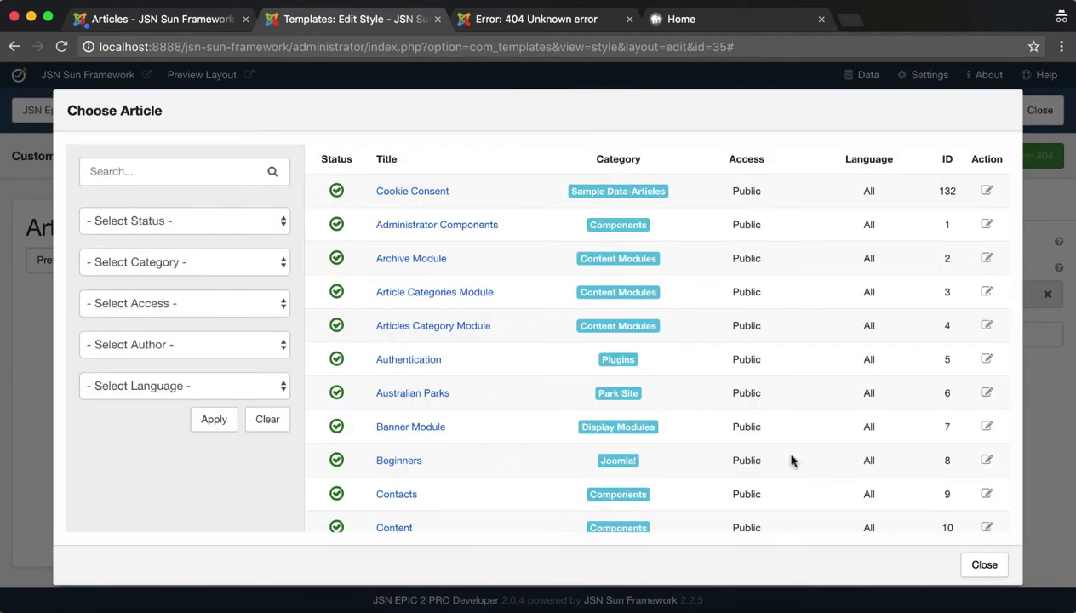
scroll(985, 569, "down", 1)
left_click(986, 570)
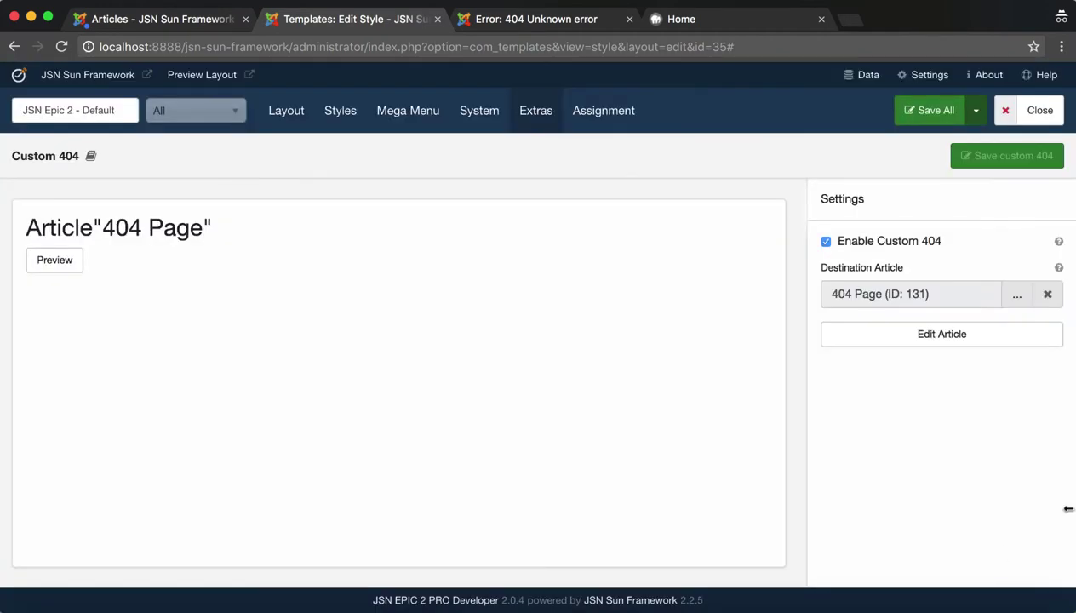
Step: Open the 404 Page article in the page builder, select its "You may not be able to visit this page because of:" heading, and save
left_click(989, 343)
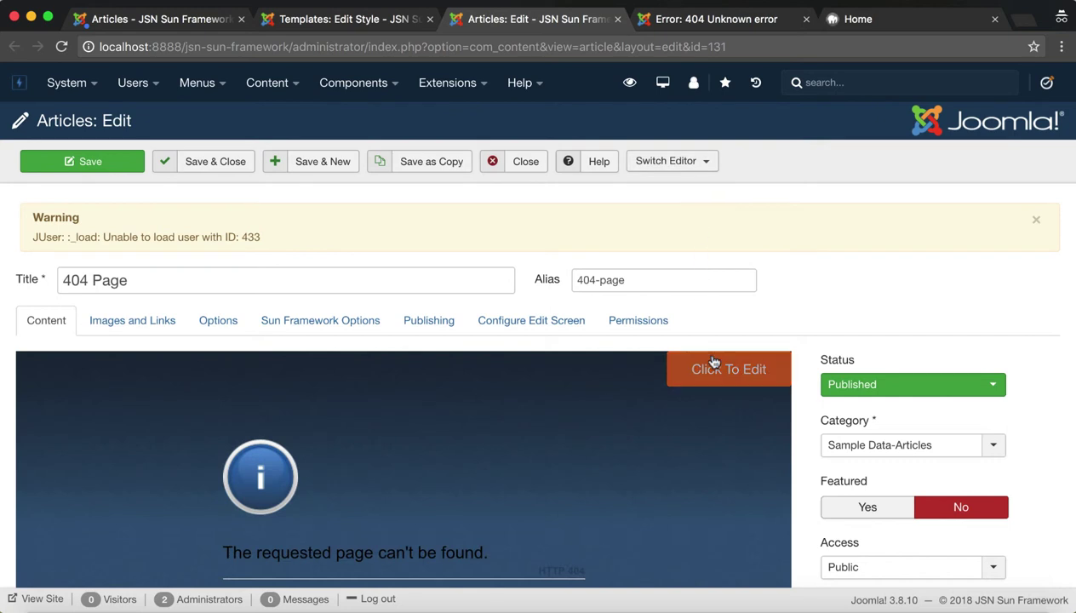
left_click(705, 368)
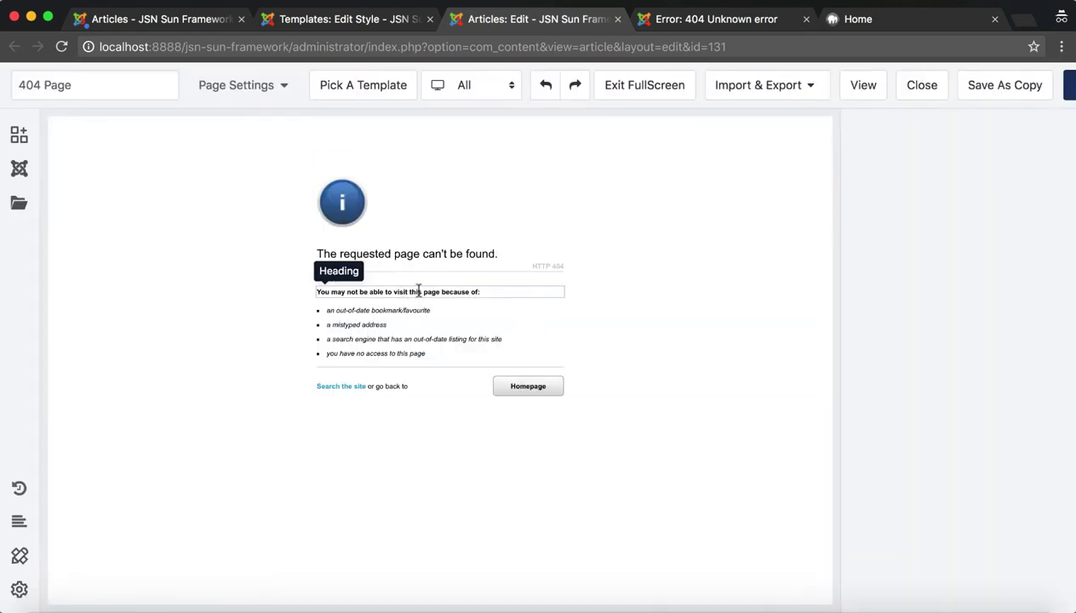
left_click(418, 291)
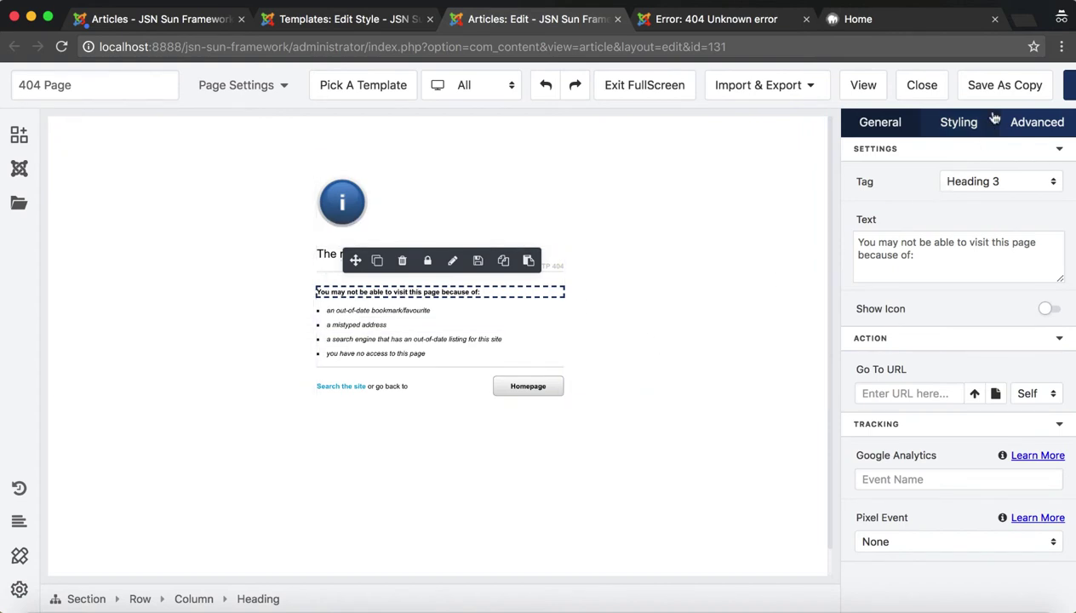
left_click(1068, 92)
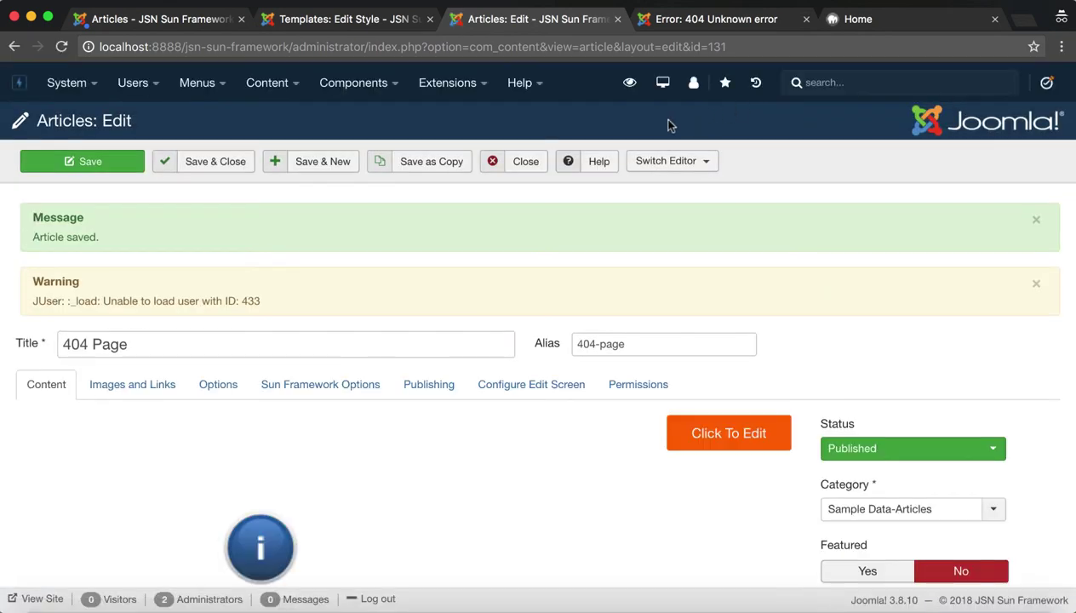
Step: Return from the article editor to the Custom 404 settings and view the 404 error page on the site
left_click(360, 18)
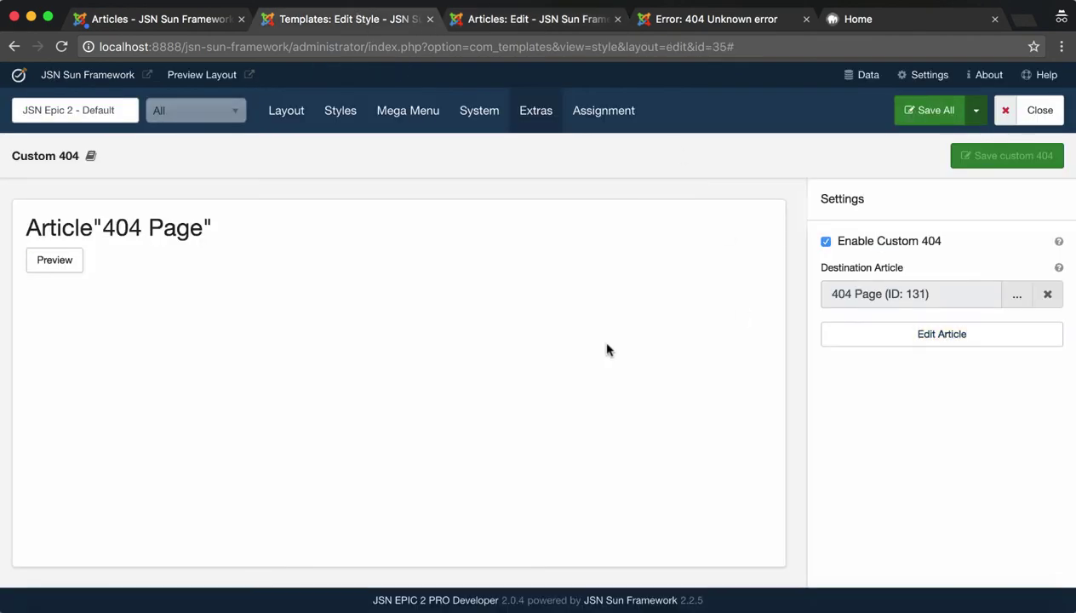
left_click(732, 26)
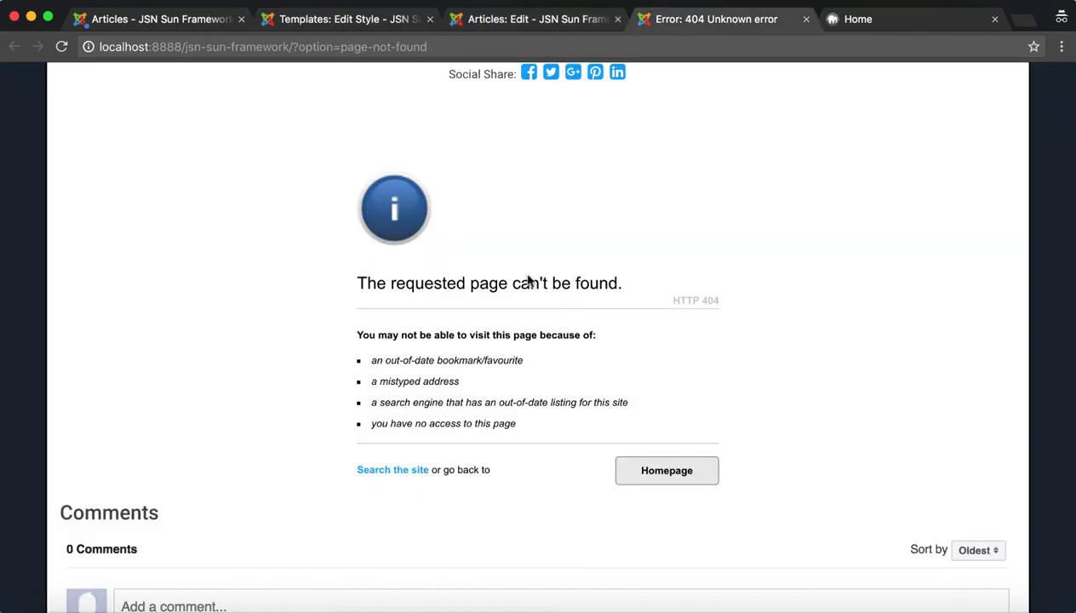